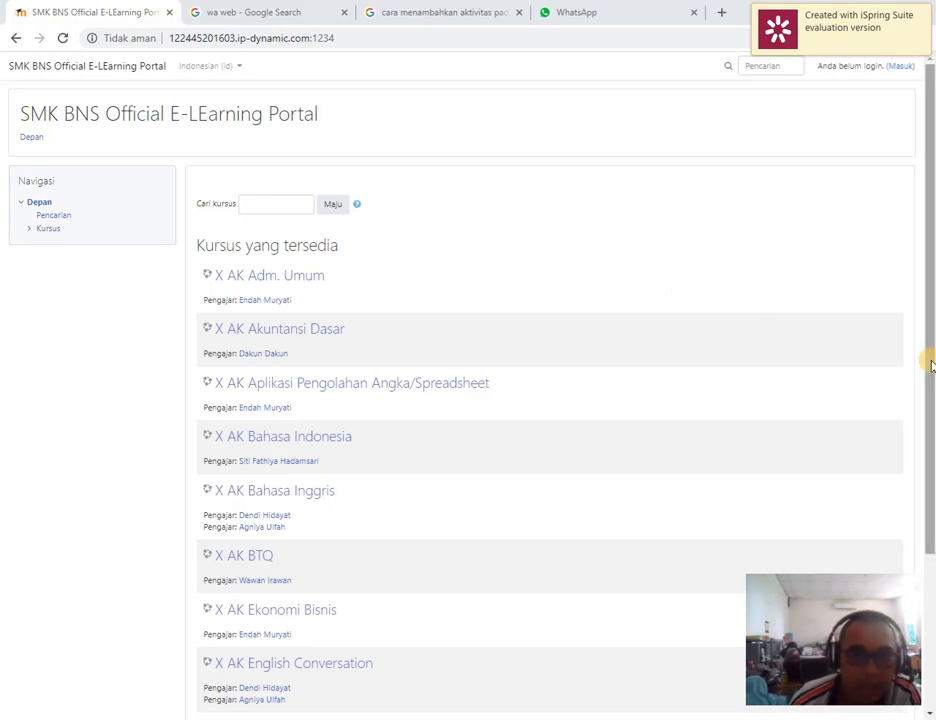
Log in to the SMK BNS Official E-LEarning Portal with the saved username and account password
{"action": "left_click", "coordinate": [903, 68]}
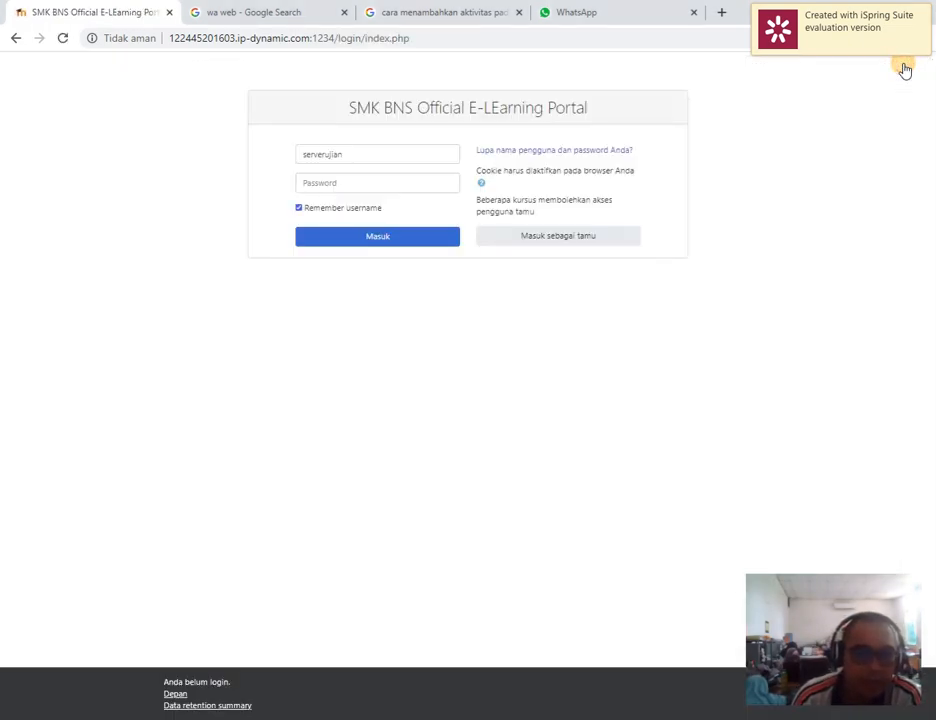
{"action": "left_click", "coordinate": [403, 153]}
{"action": "left_click", "coordinate": [366, 188]}
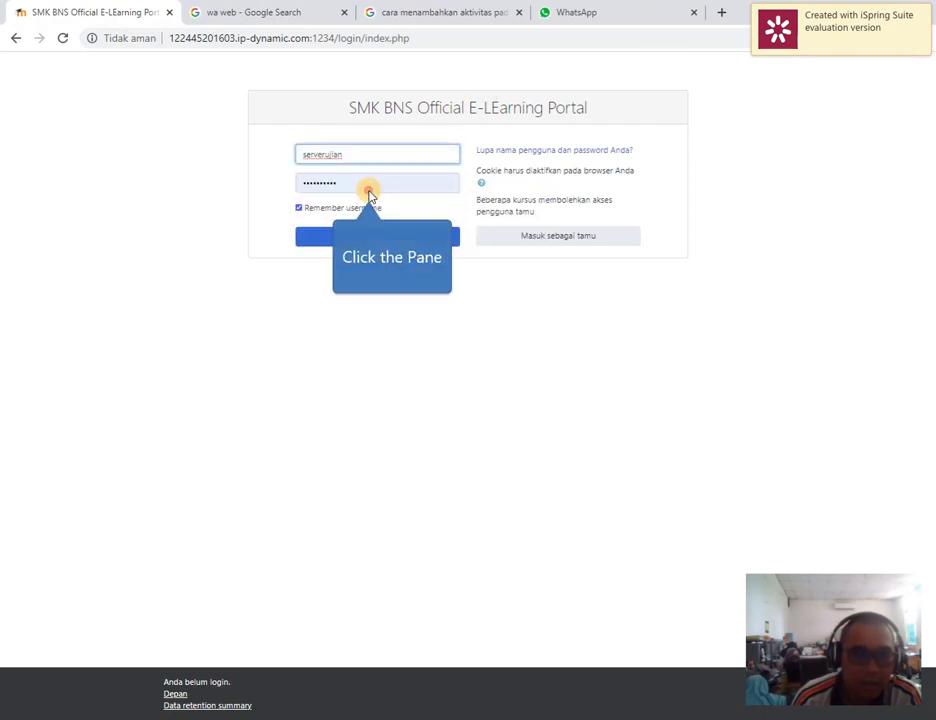
{"action": "left_click", "coordinate": [388, 240]}
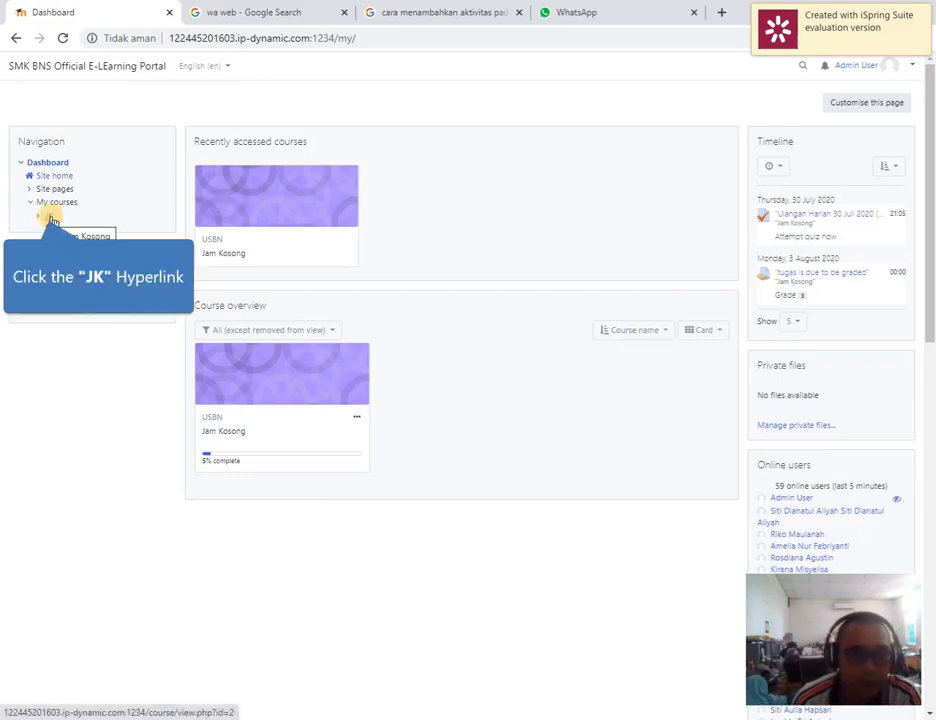
Turn on editing in the JK course and add a Forum activity to the 22 July - 28 July section
{"action": "left_click", "coordinate": [51, 218]}
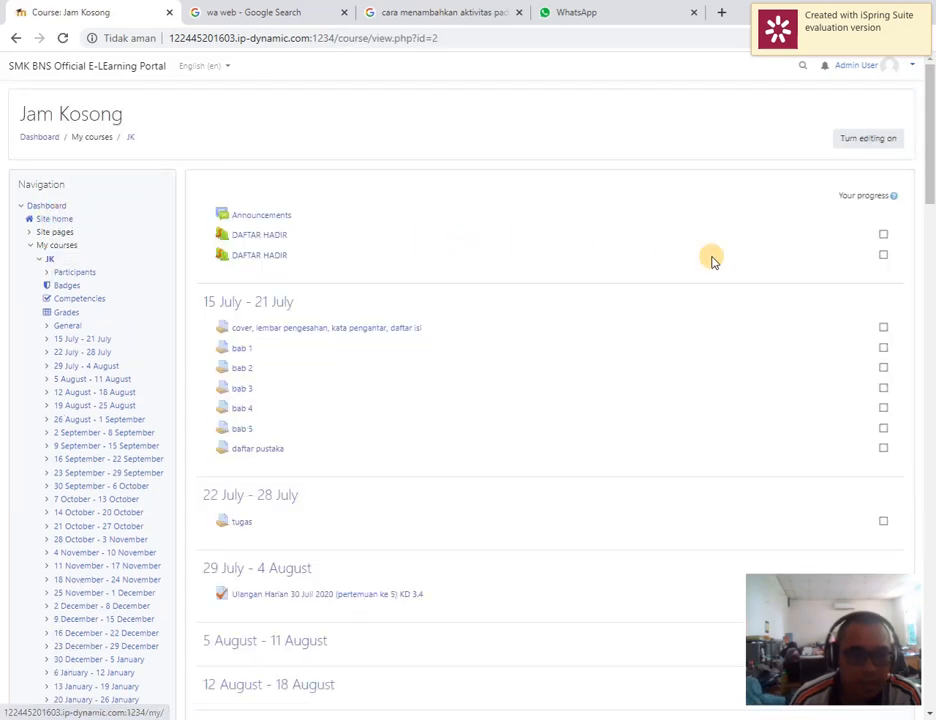
{"action": "left_click", "coordinate": [884, 141]}
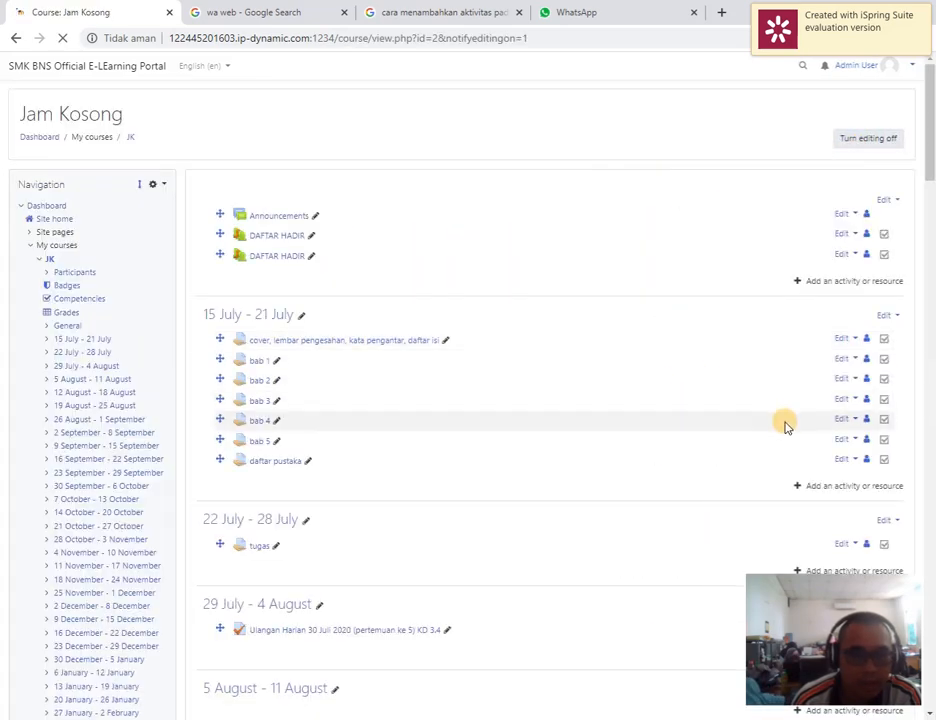
{"action": "scroll", "coordinate": [790, 288], "scroll_direction": "down", "scroll_amount": 3}
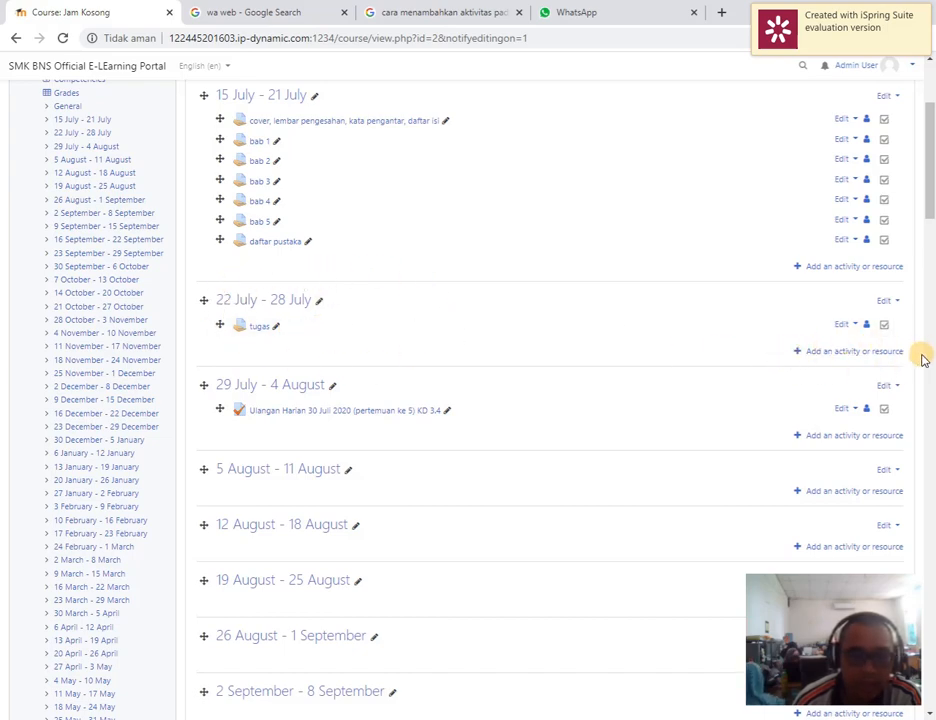
{"action": "left_click", "coordinate": [857, 352]}
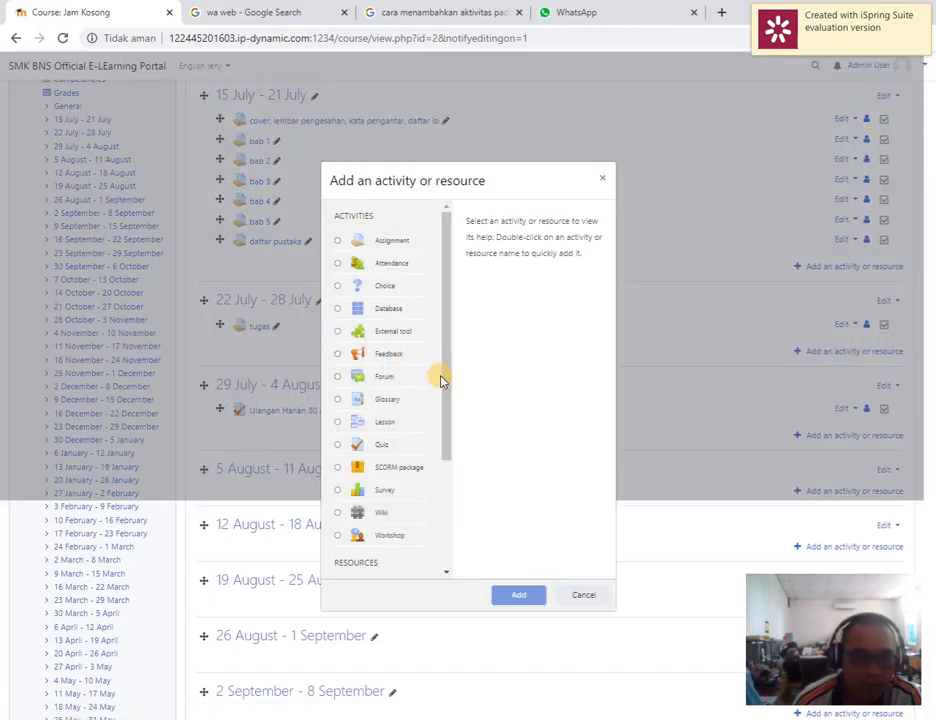
{"action": "left_click", "coordinate": [377, 380]}
{"action": "left_click", "coordinate": [519, 597]}
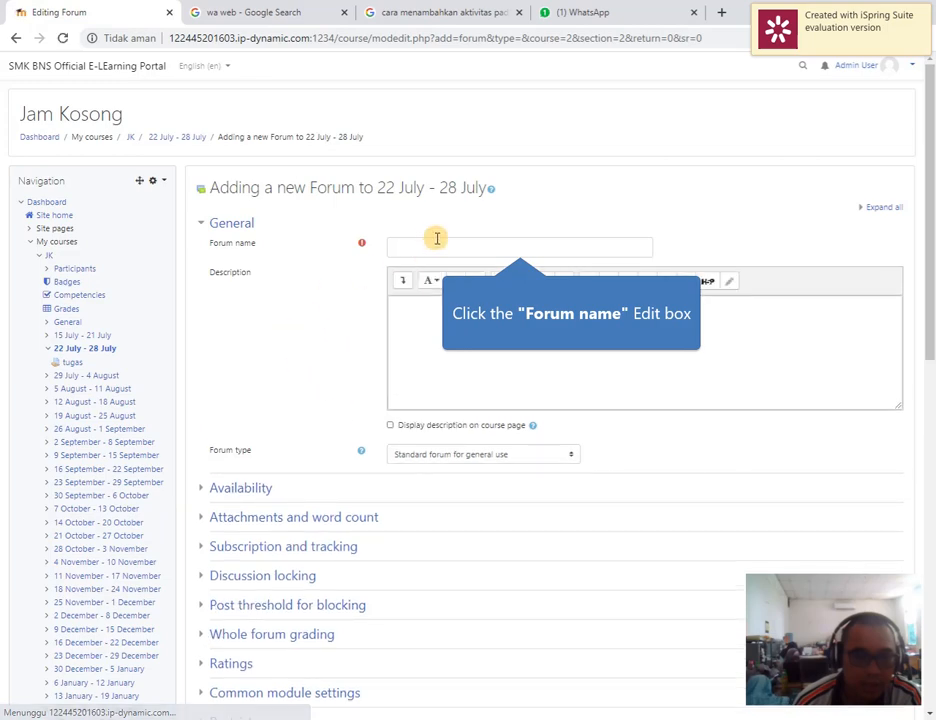
Name the new forum "aktifitas 28 juli 2020"
{"action": "left_click", "coordinate": [437, 243]}
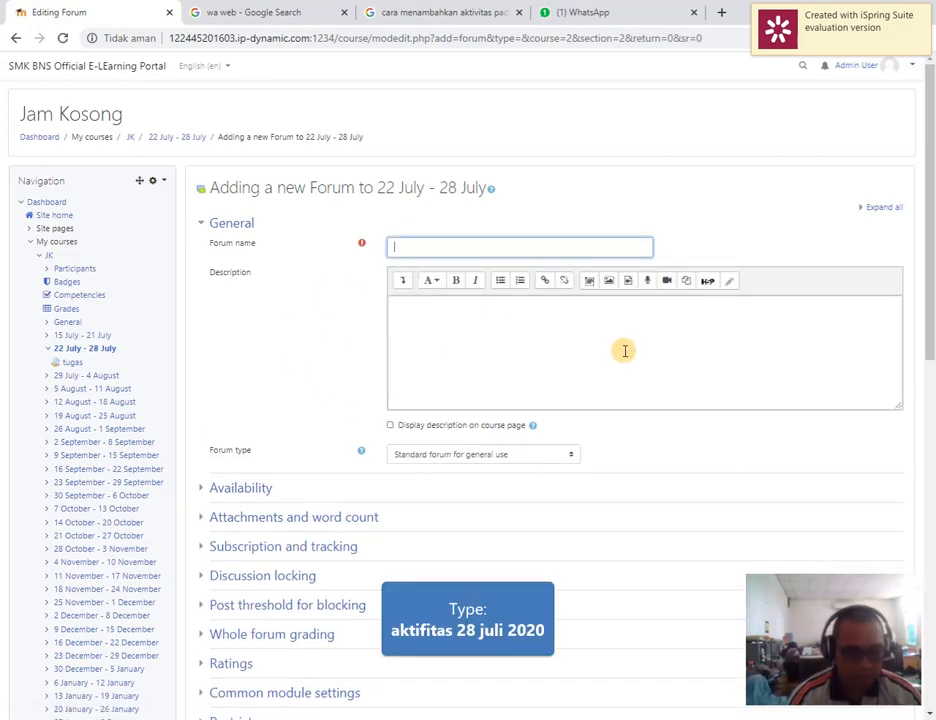
{"action": "type", "text": "aktifitas"}
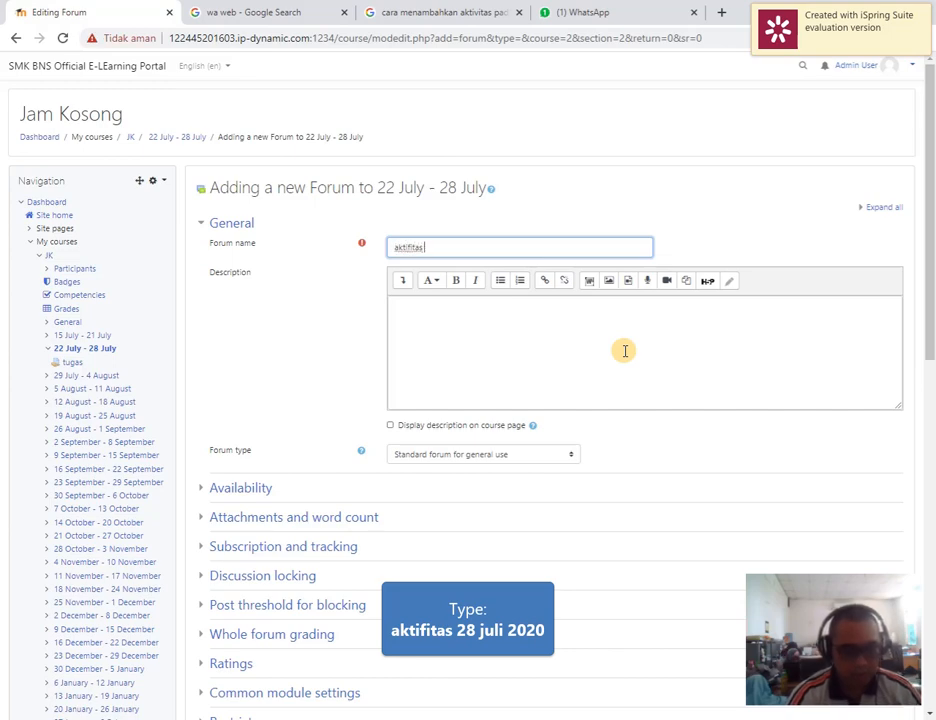
{"action": "type", "text": " 28 jul"}
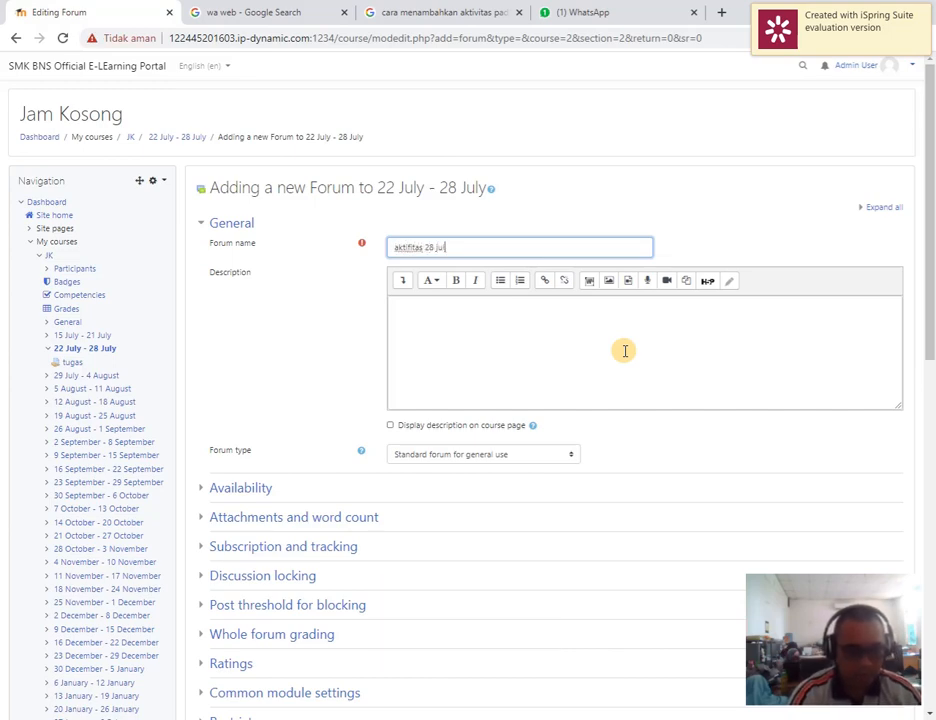
{"action": "type", "text": "i 2020"}
Enter the forum description "diskusikan tentang aktifitas pada tanggal 28 juli 2020" and have it displayed on the course page
{"action": "left_click", "coordinate": [620, 355]}
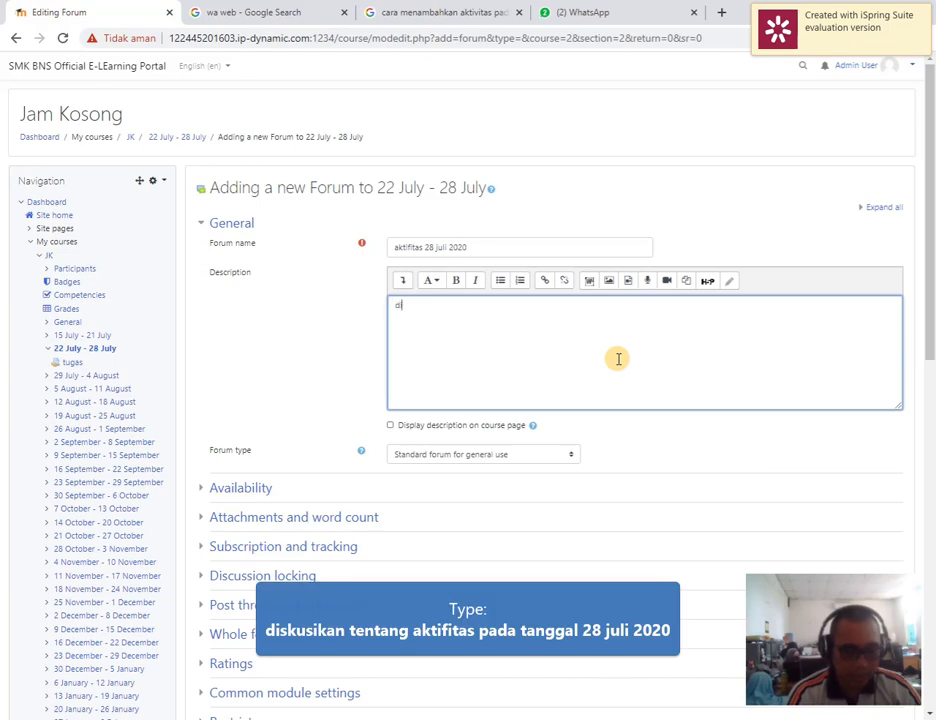
{"action": "type", "text": "diskusikan tentang aktifitas pada tanggal 28 juli 2020"}
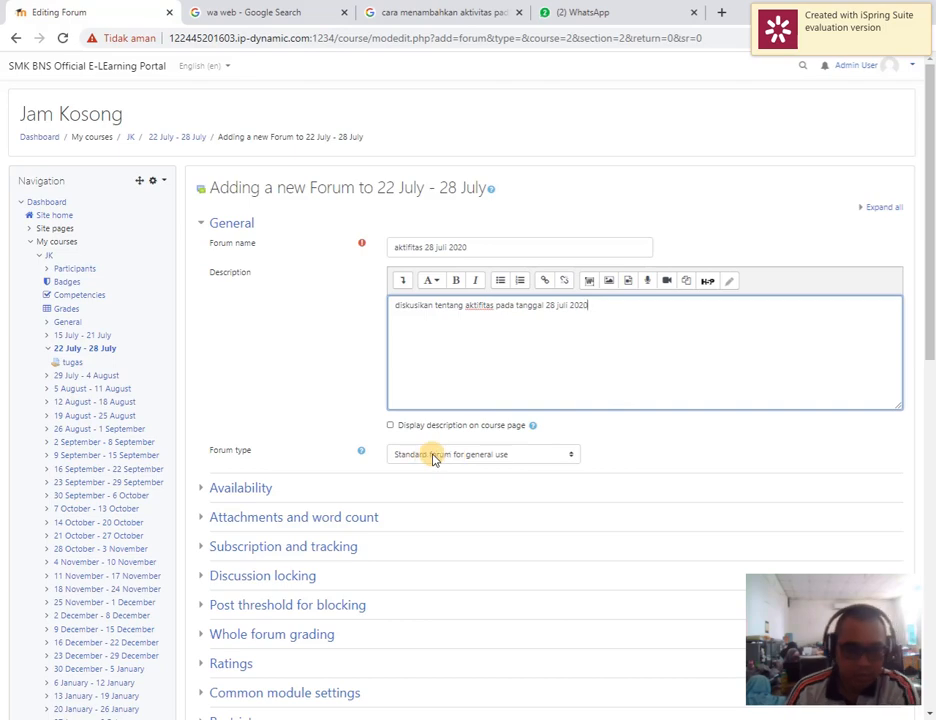
{"action": "left_click", "coordinate": [390, 425]}
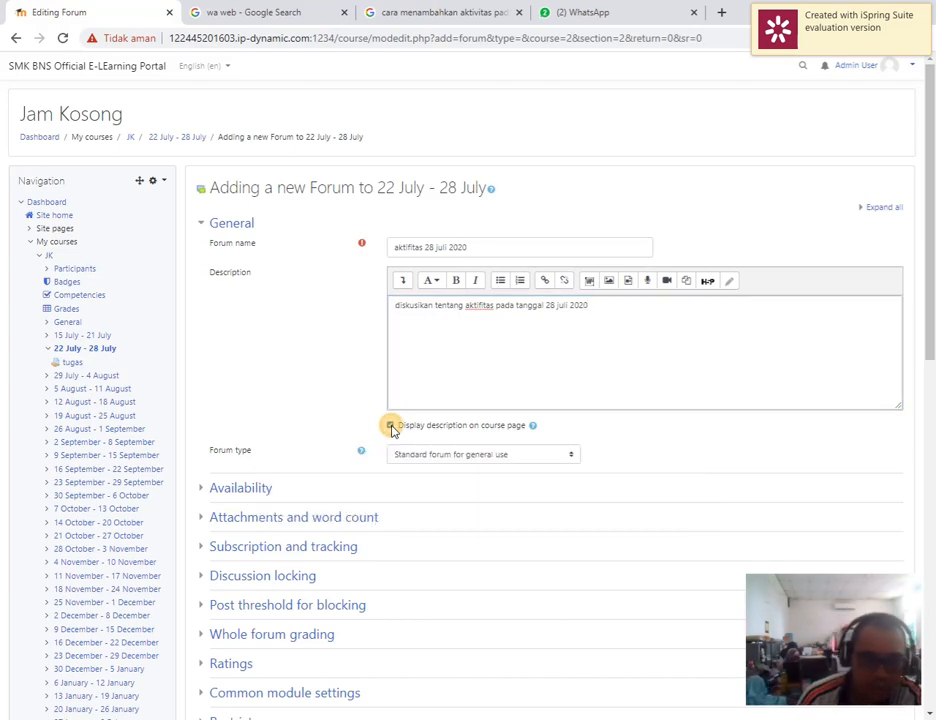
Enable the forum's due date in the Availability settings and set its time to 11:00
{"action": "left_click", "coordinate": [244, 487]}
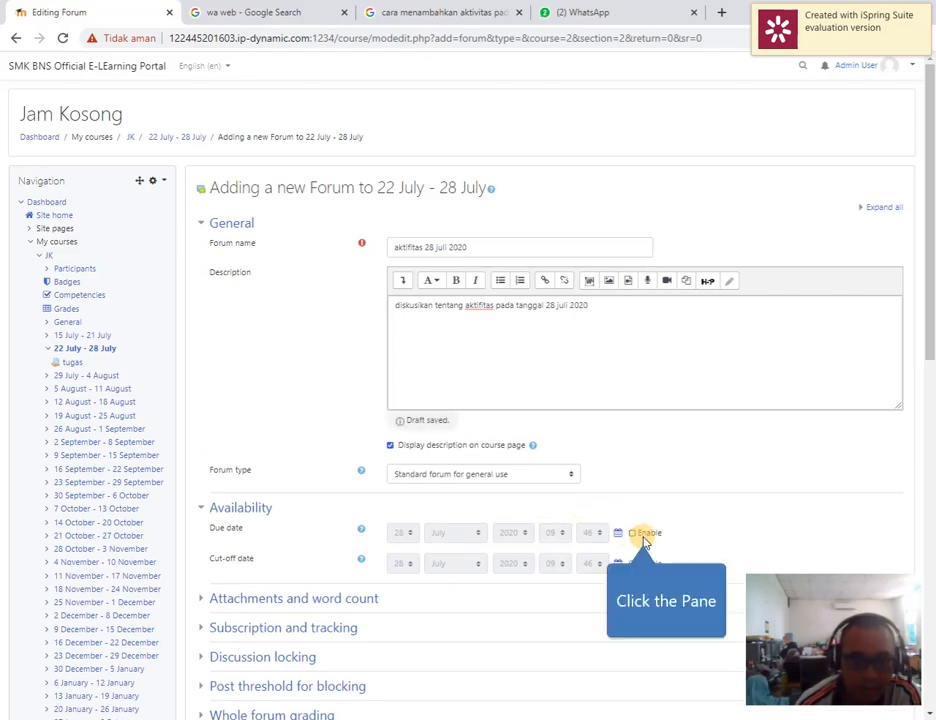
{"action": "left_click", "coordinate": [640, 534]}
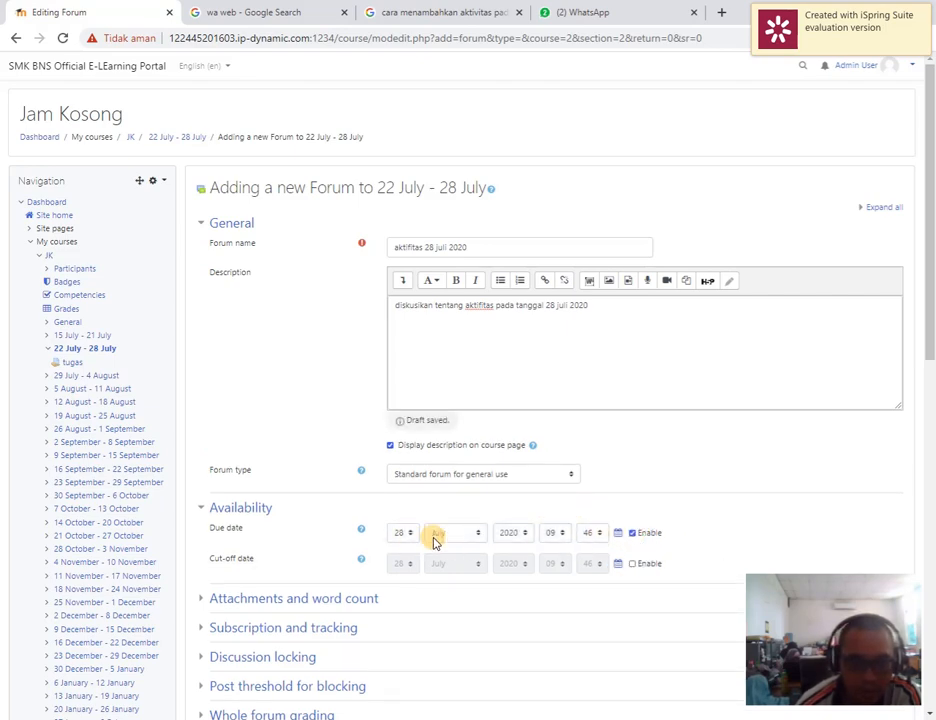
{"action": "left_click", "coordinate": [598, 532]}
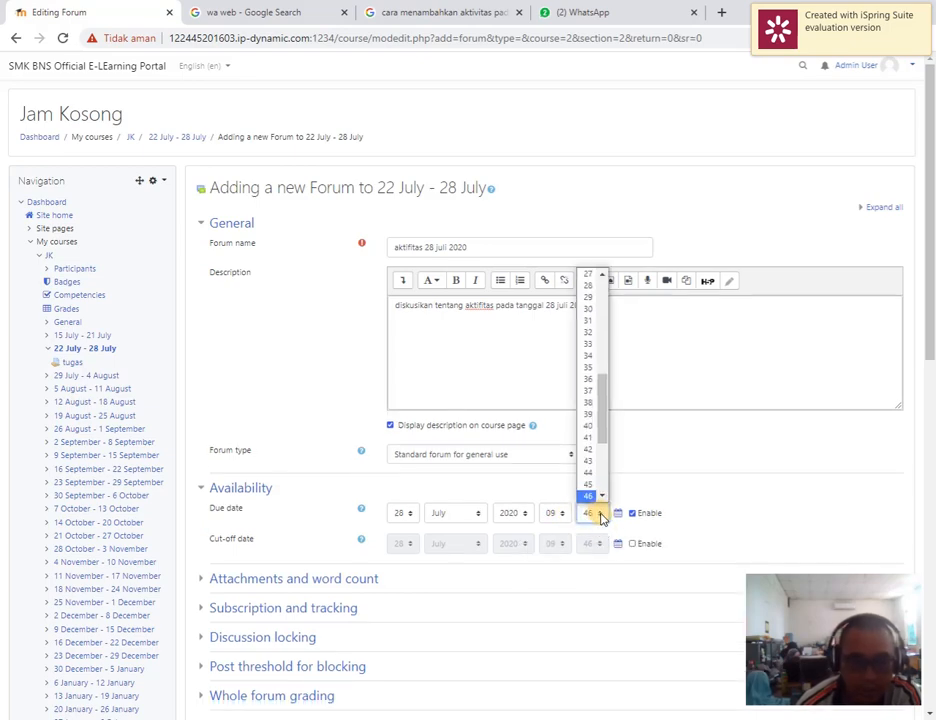
{"action": "left_click", "coordinate": [562, 515]}
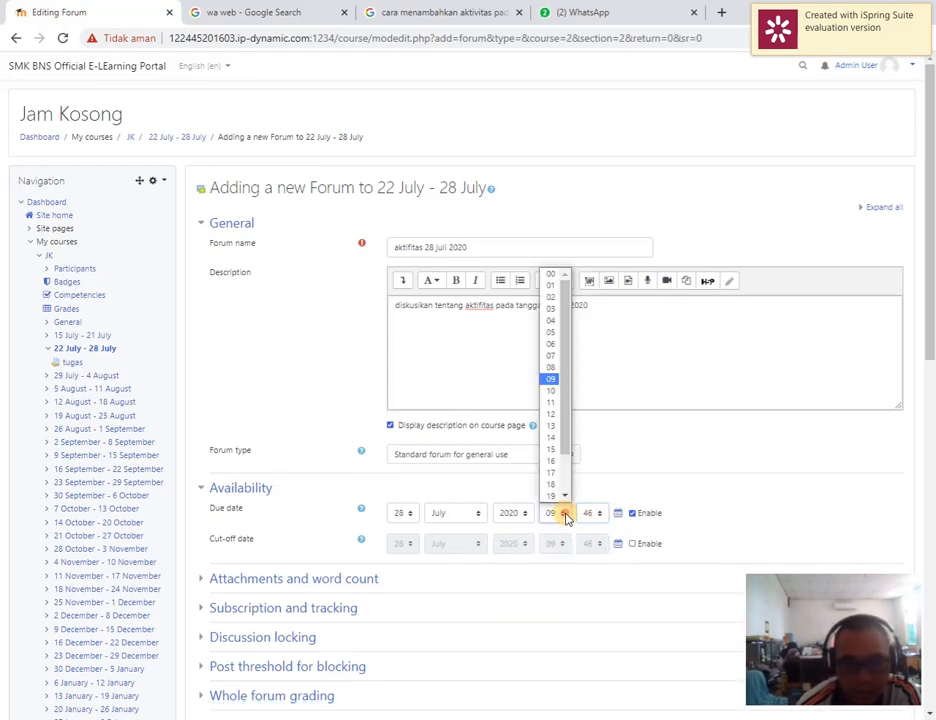
{"action": "left_click", "coordinate": [553, 410]}
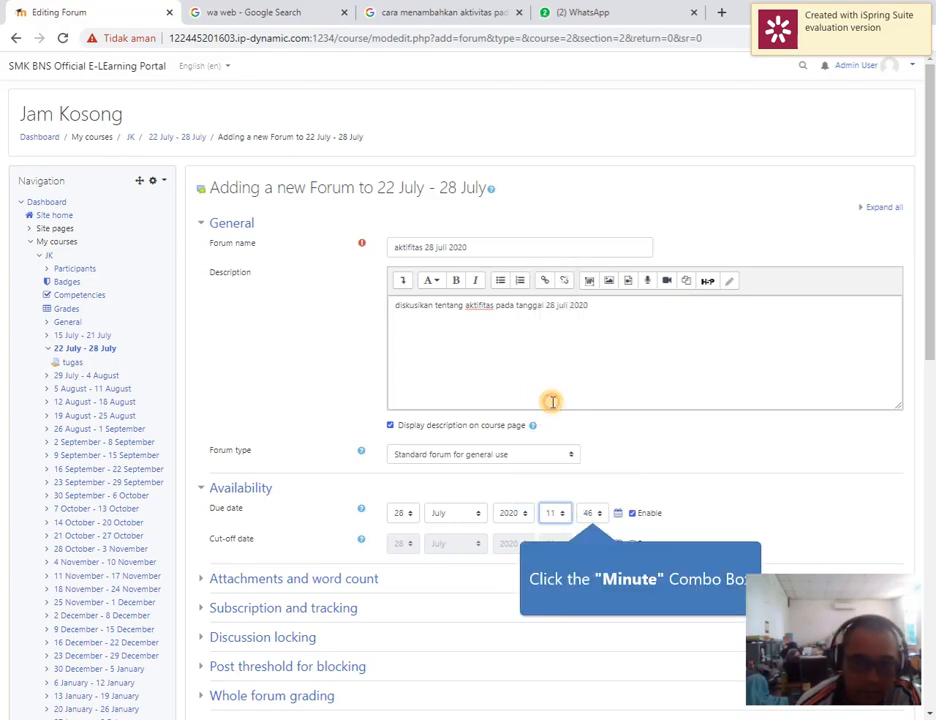
{"action": "left_click", "coordinate": [598, 513]}
{"action": "left_click_drag", "start_coordinate": [600, 405], "coordinate": [599, 282]}
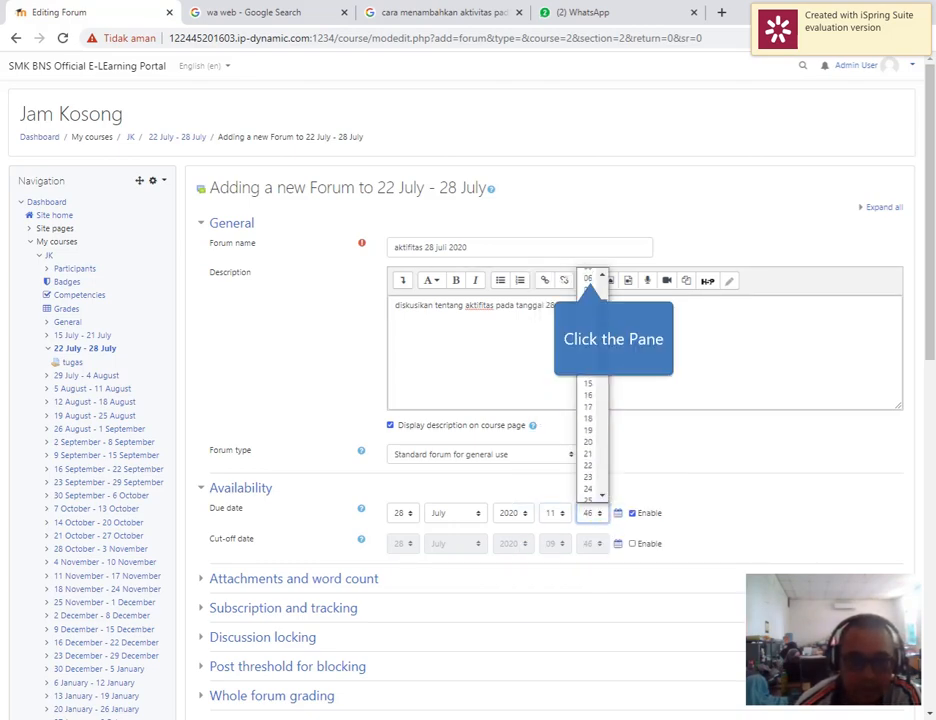
{"action": "left_click", "coordinate": [591, 278]}
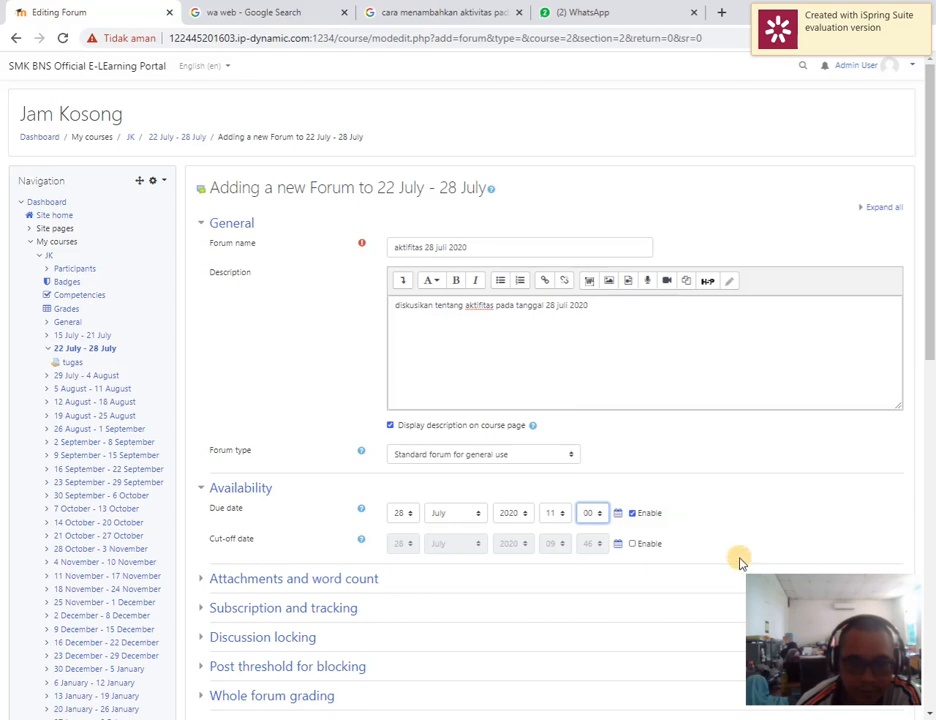
{"action": "left_click", "coordinate": [778, 532]}
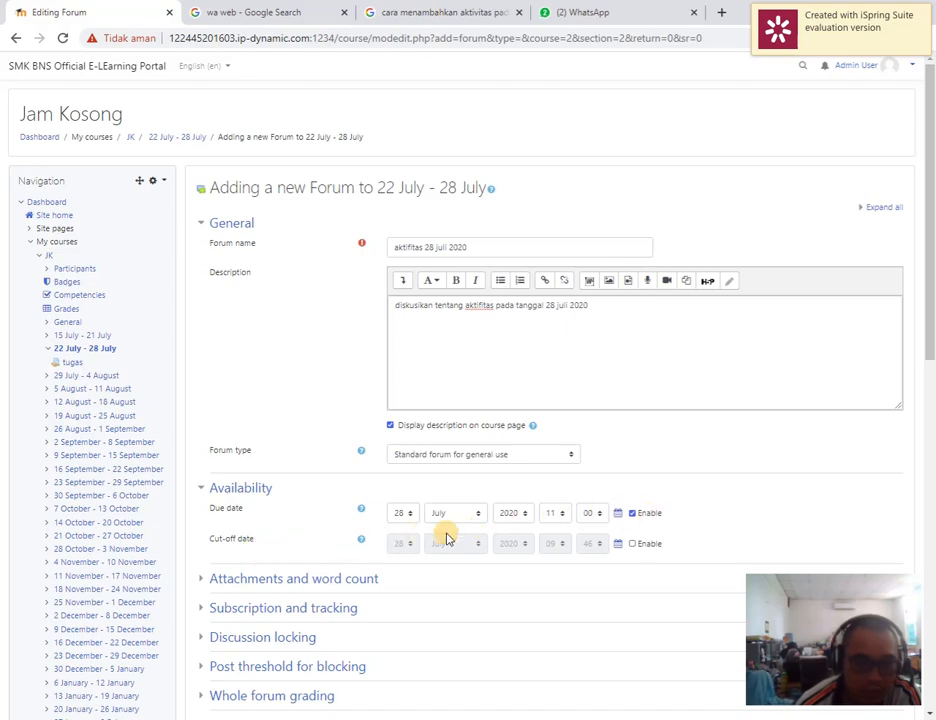
Enable the forum's cut-off date and set its time to 11:00
{"action": "left_click", "coordinate": [643, 546]}
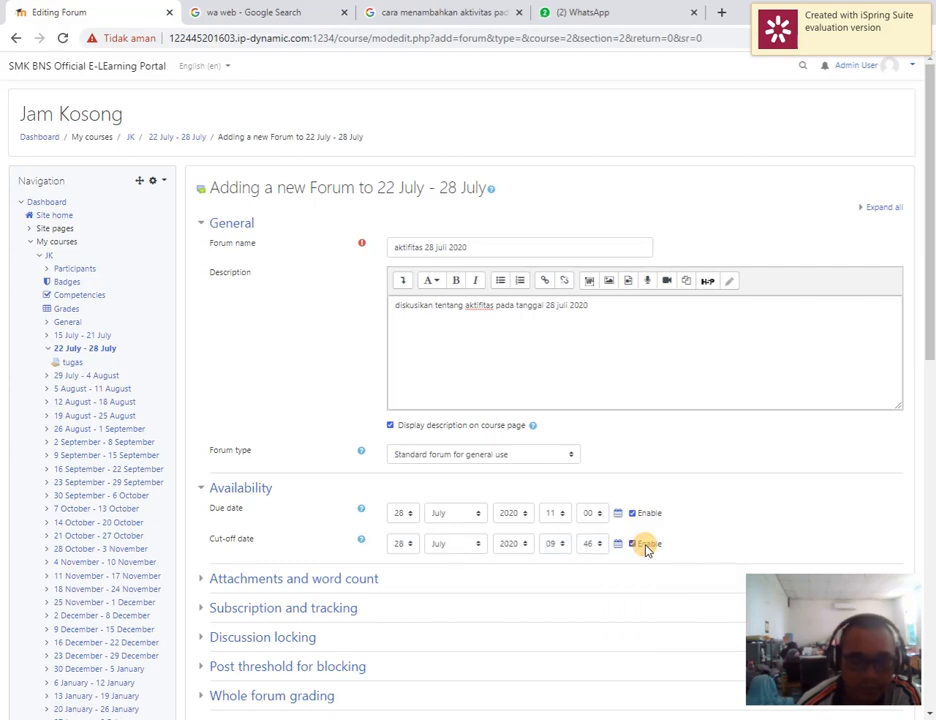
{"action": "left_click", "coordinate": [556, 544]}
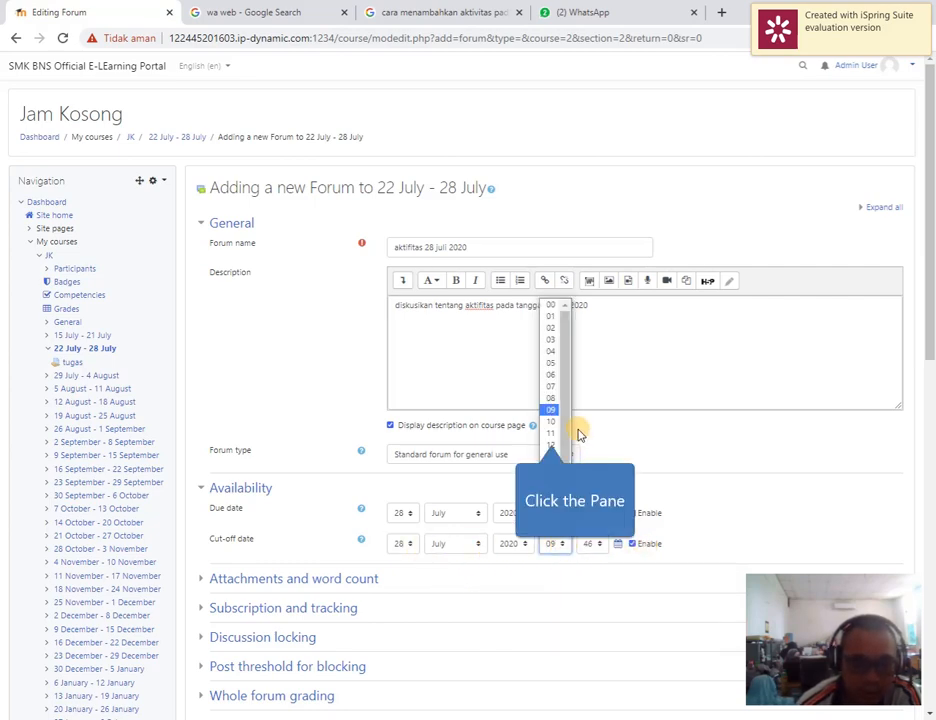
{"action": "left_click", "coordinate": [555, 432]}
{"action": "left_click", "coordinate": [591, 543]}
{"action": "left_click_drag", "start_coordinate": [601, 520], "coordinate": [602, 305]}
{"action": "left_click", "coordinate": [591, 308]}
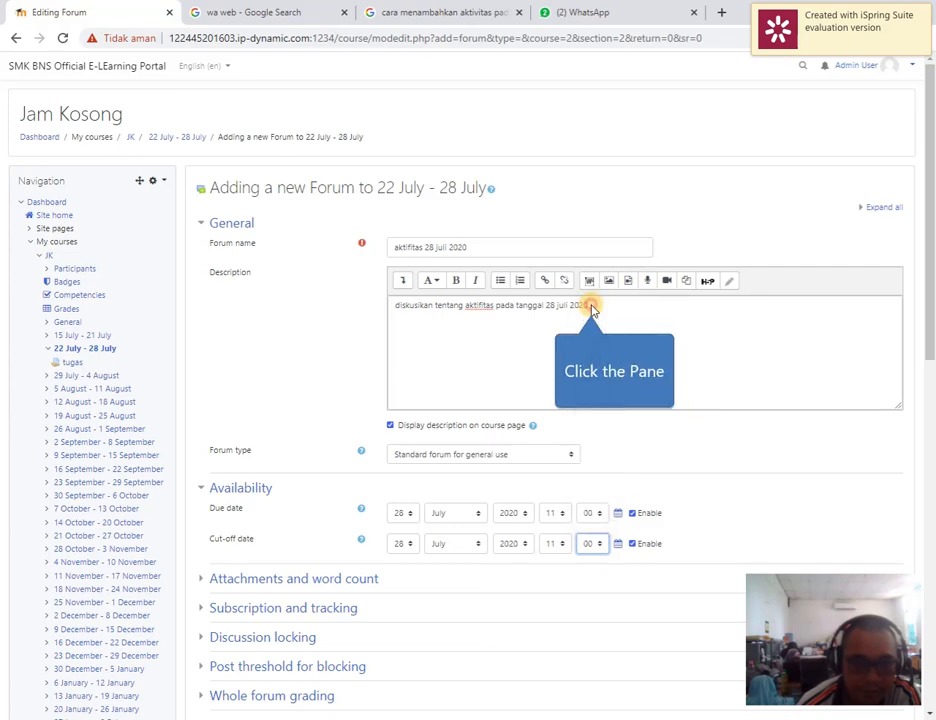
{"action": "left_click", "coordinate": [746, 539]}
Set the whole forum grading type to Point with a maximum grade of 100
{"action": "scroll", "coordinate": [692, 564], "scroll_direction": "down", "scroll_amount": 3}
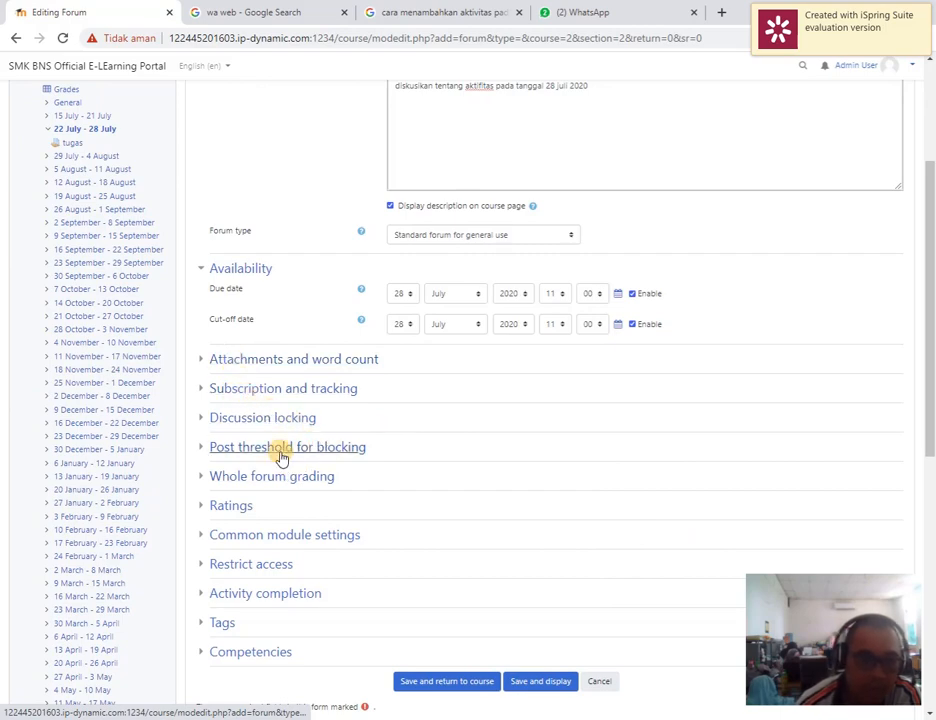
{"action": "left_click", "coordinate": [243, 482]}
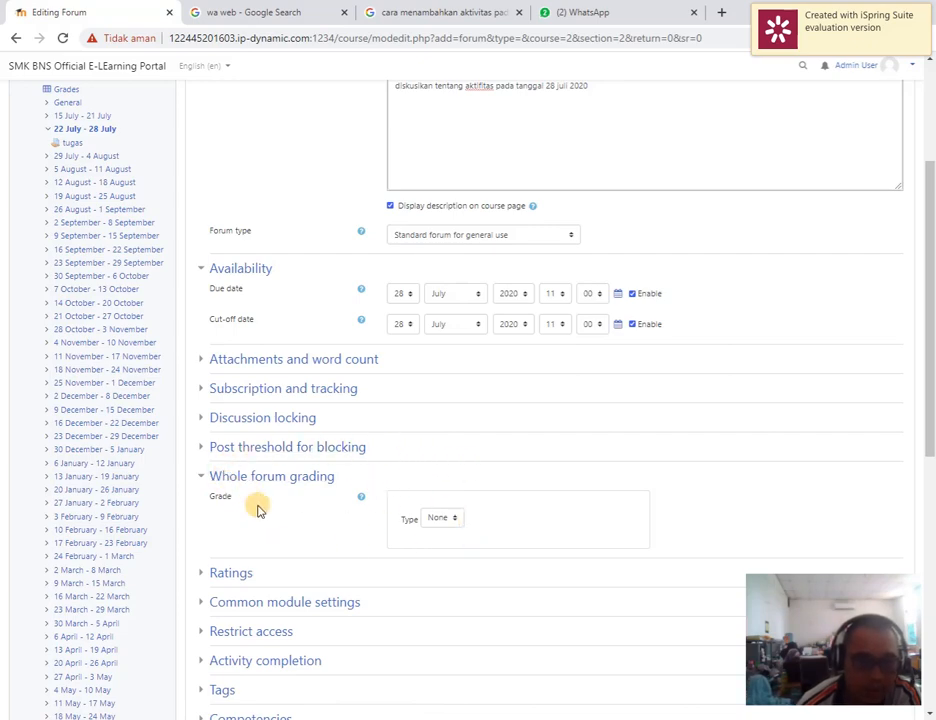
{"action": "left_click", "coordinate": [447, 520]}
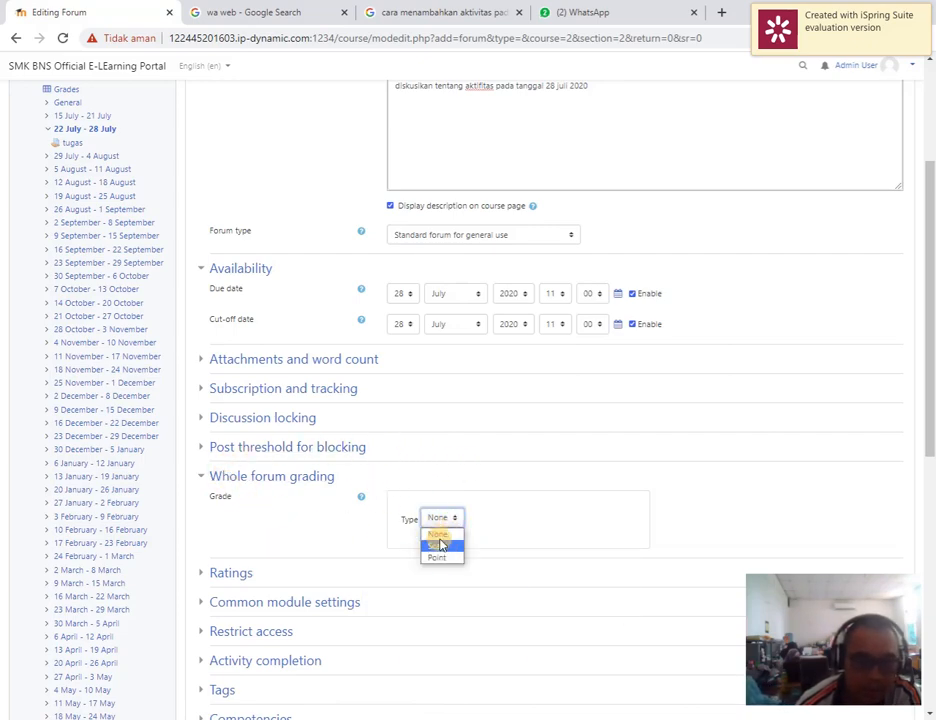
{"action": "left_click", "coordinate": [441, 562]}
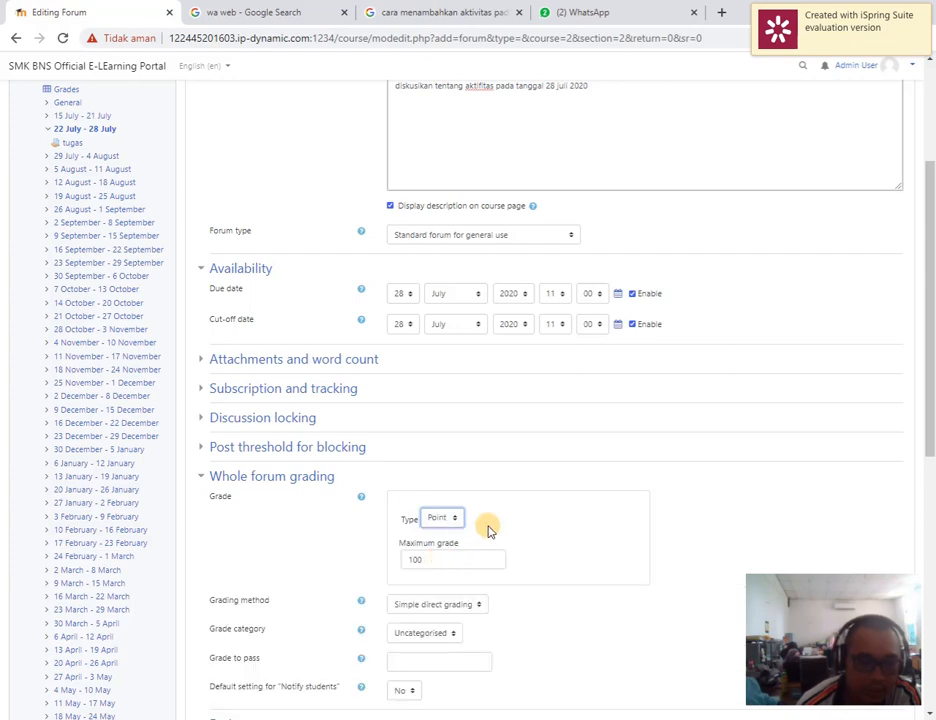
{"action": "left_click_drag", "start_coordinate": [460, 564], "coordinate": [388, 568]}
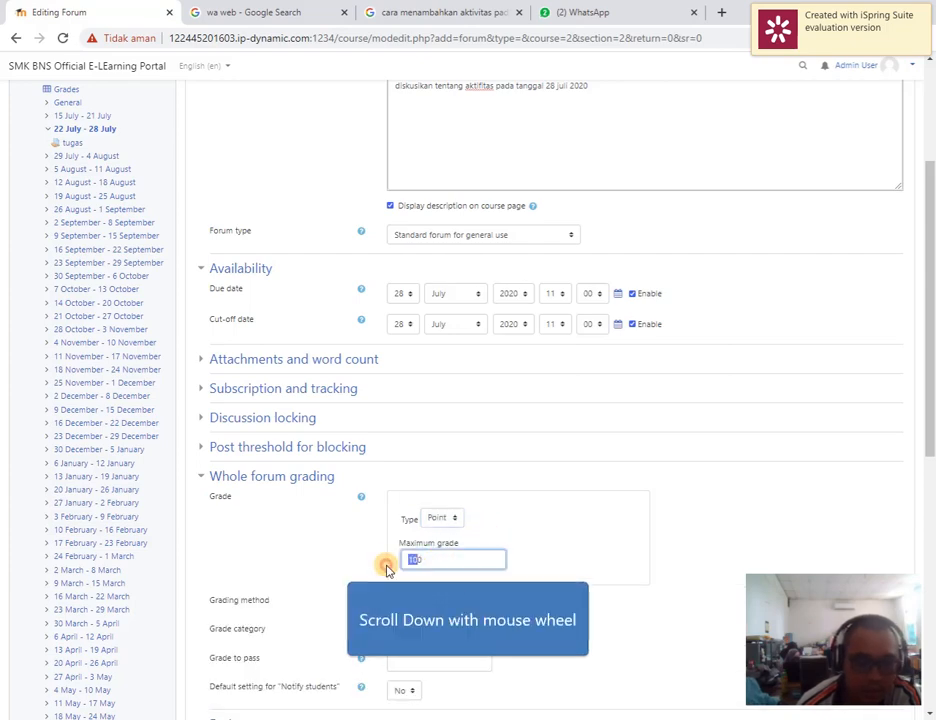
{"action": "scroll", "coordinate": [457, 578], "scroll_direction": "down", "scroll_amount": 3}
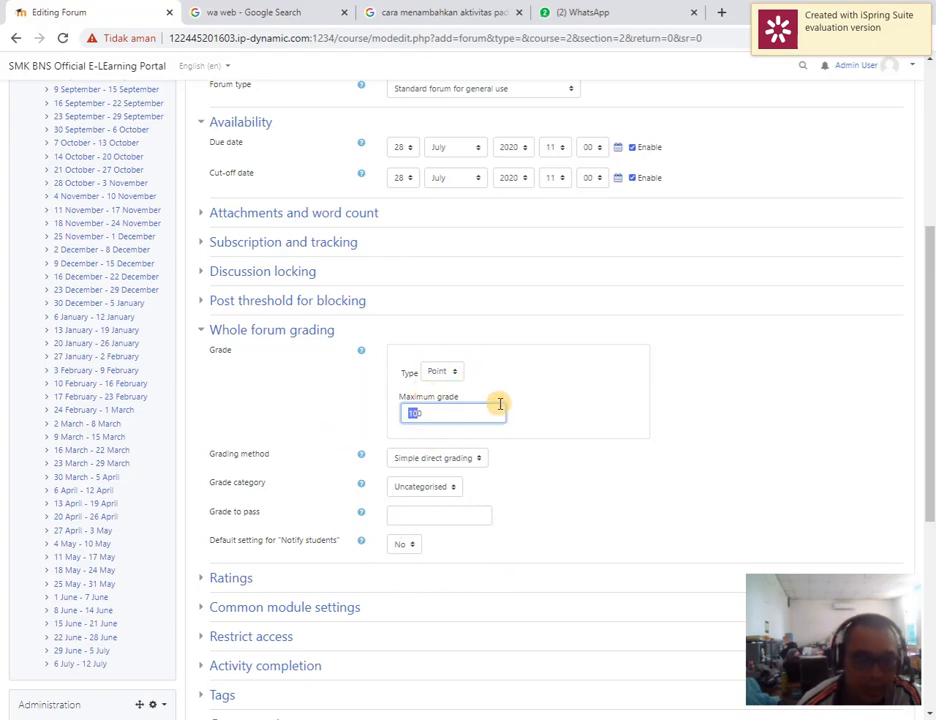
{"action": "left_click", "coordinate": [463, 421]}
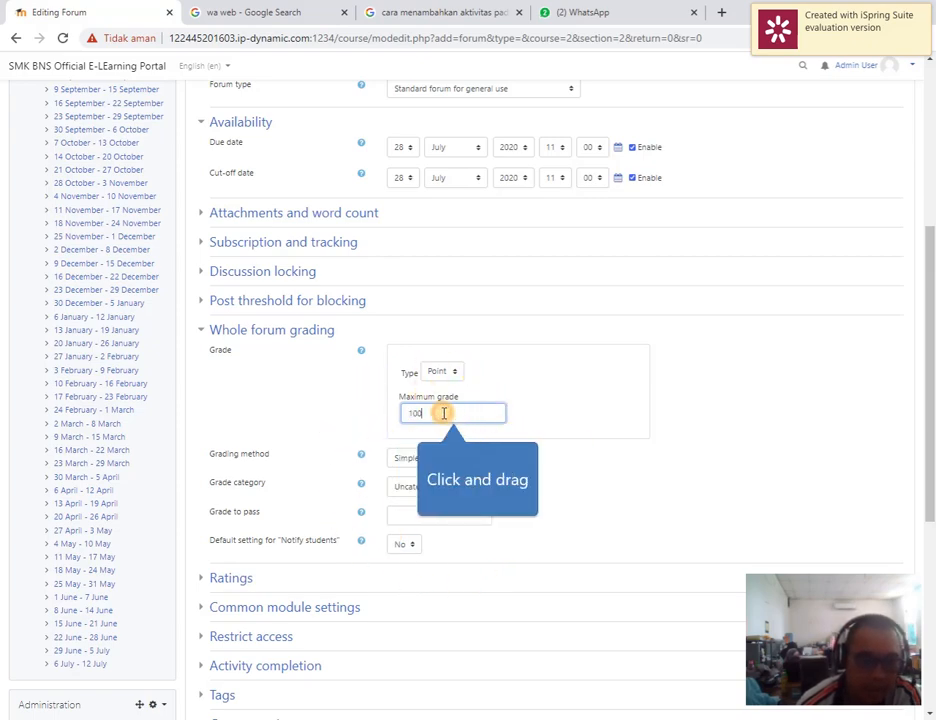
{"action": "left_click_drag", "start_coordinate": [443, 415], "coordinate": [378, 418]}
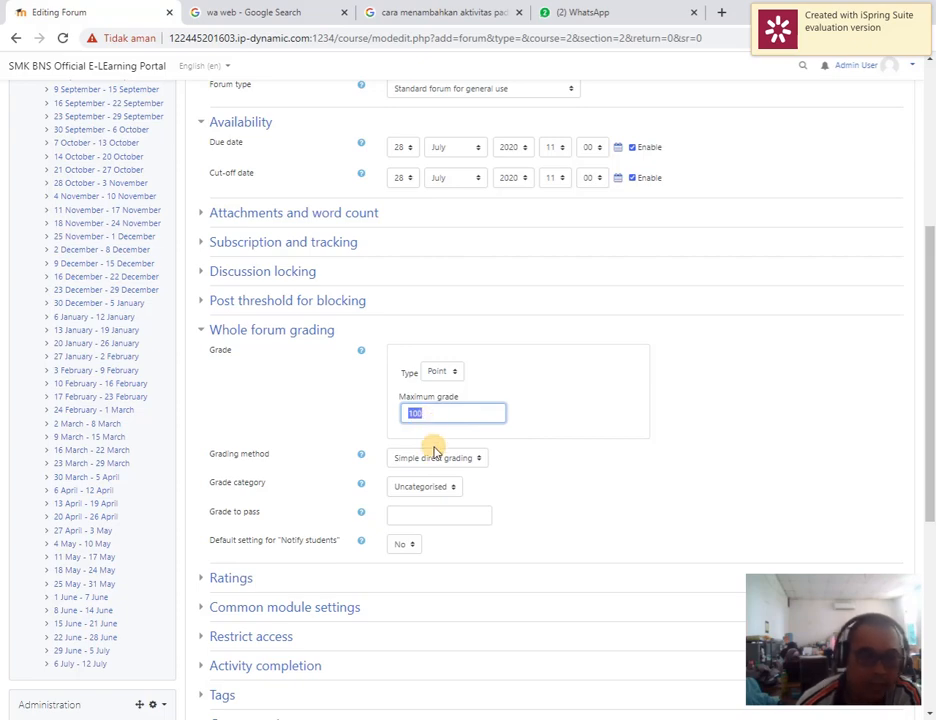
Save the forum settings and display the new forum
{"action": "scroll", "coordinate": [286, 449], "scroll_direction": "down", "scroll_amount": 3}
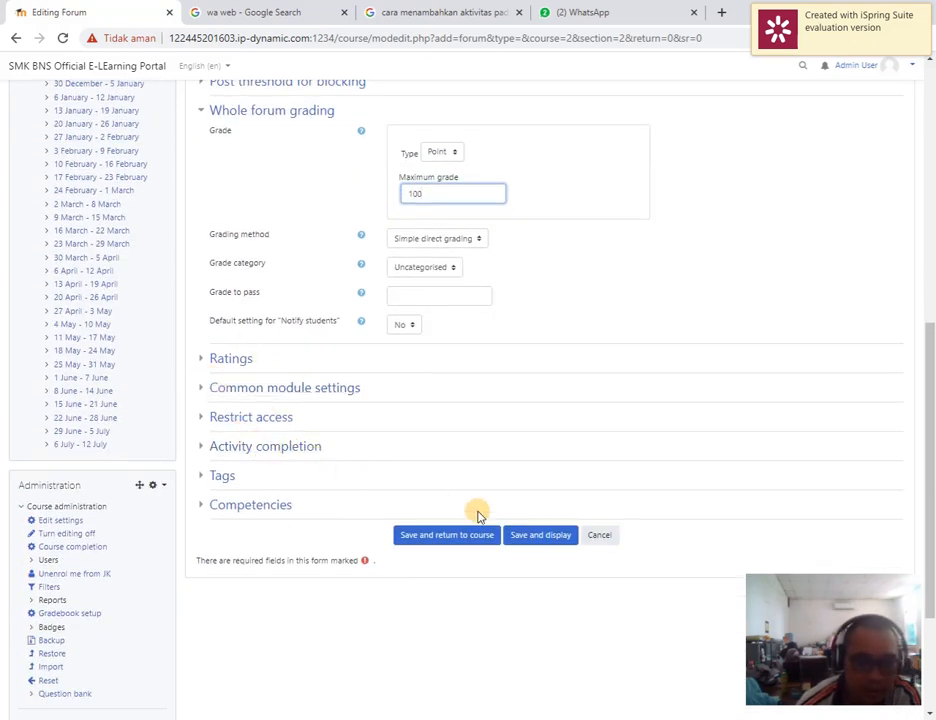
{"action": "left_click", "coordinate": [540, 537]}
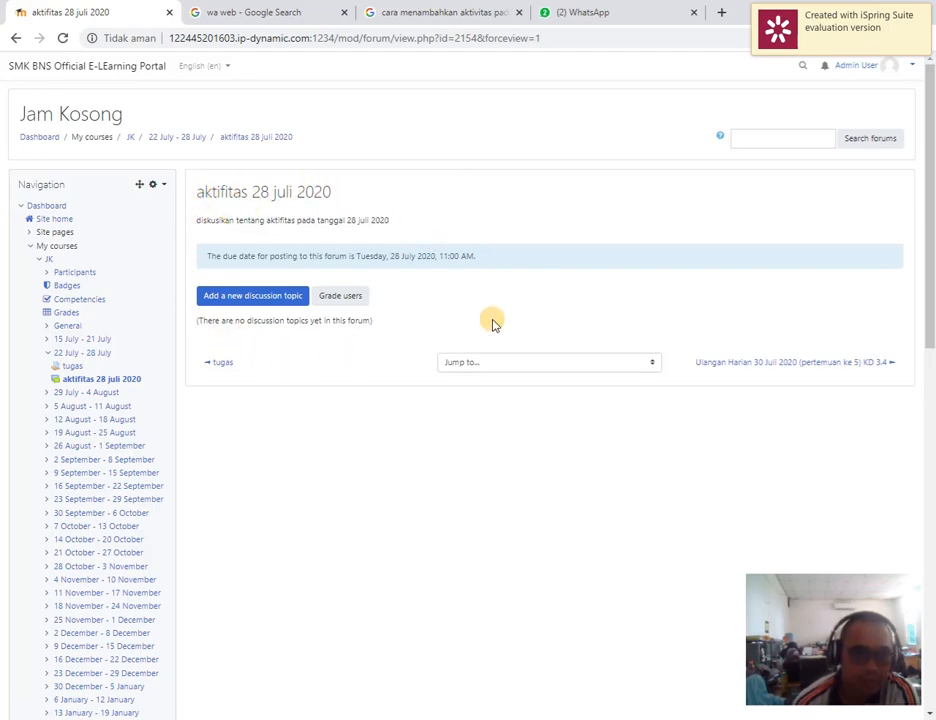
Start a new discussion topic in the forum with the subject "aturan berdiskusi"
{"action": "left_click", "coordinate": [241, 298]}
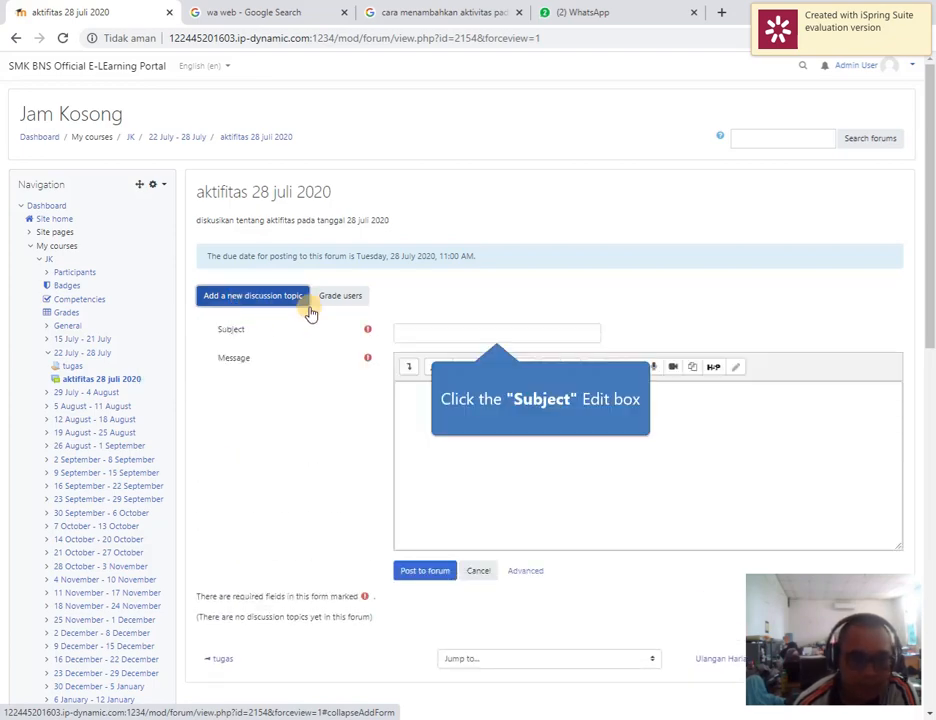
{"action": "left_click", "coordinate": [491, 332]}
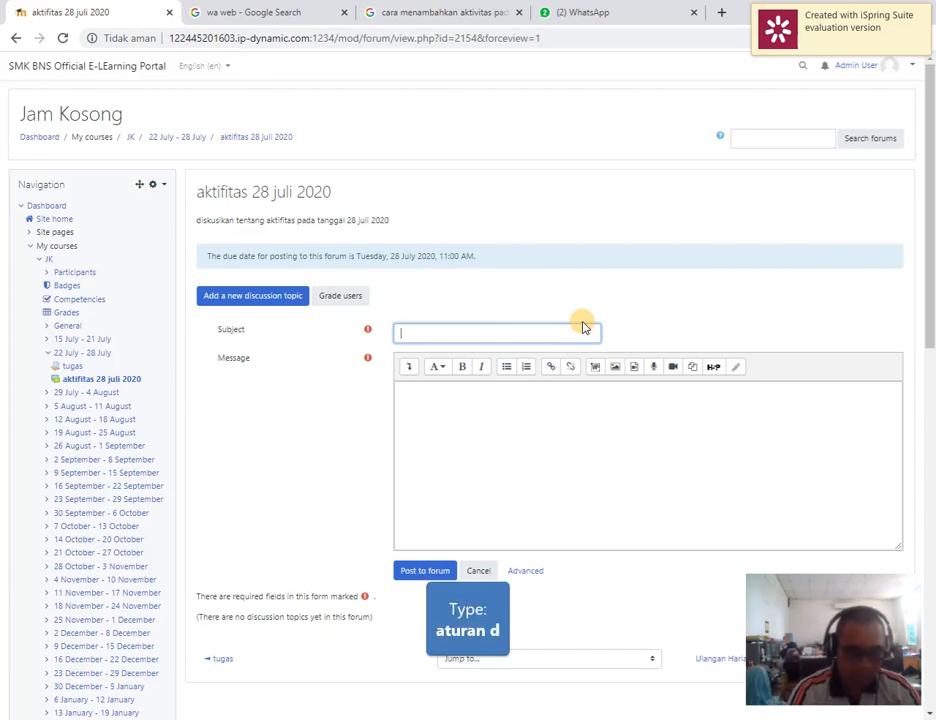
{"action": "type", "text": "aturan d"}
{"action": "key", "text": "BackSpace"}
{"action": "type", "text": "b"}
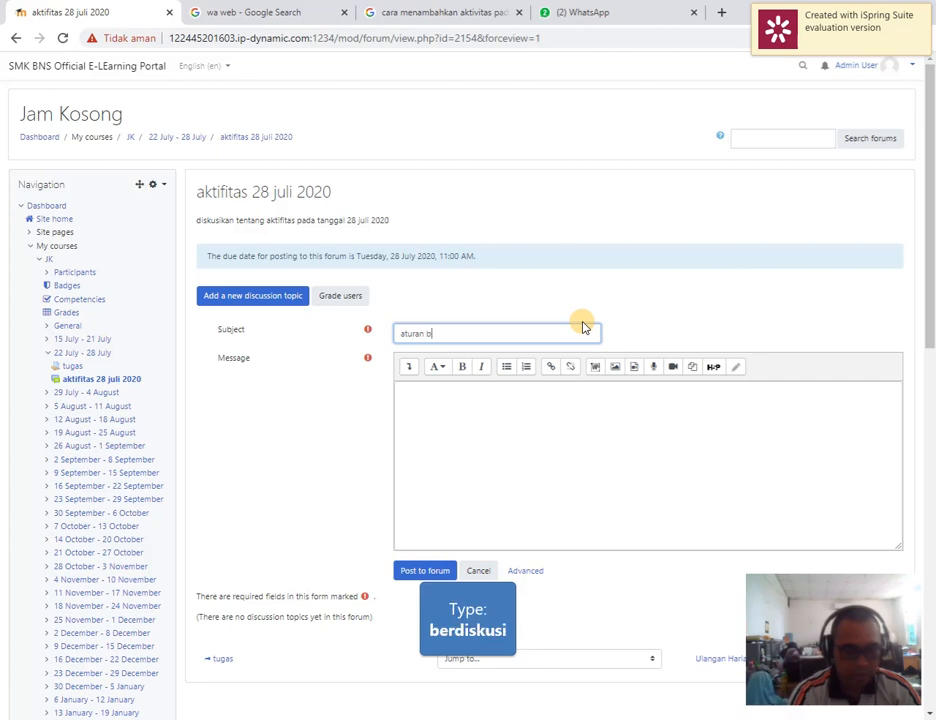
{"action": "type", "text": "erdiskusi"}
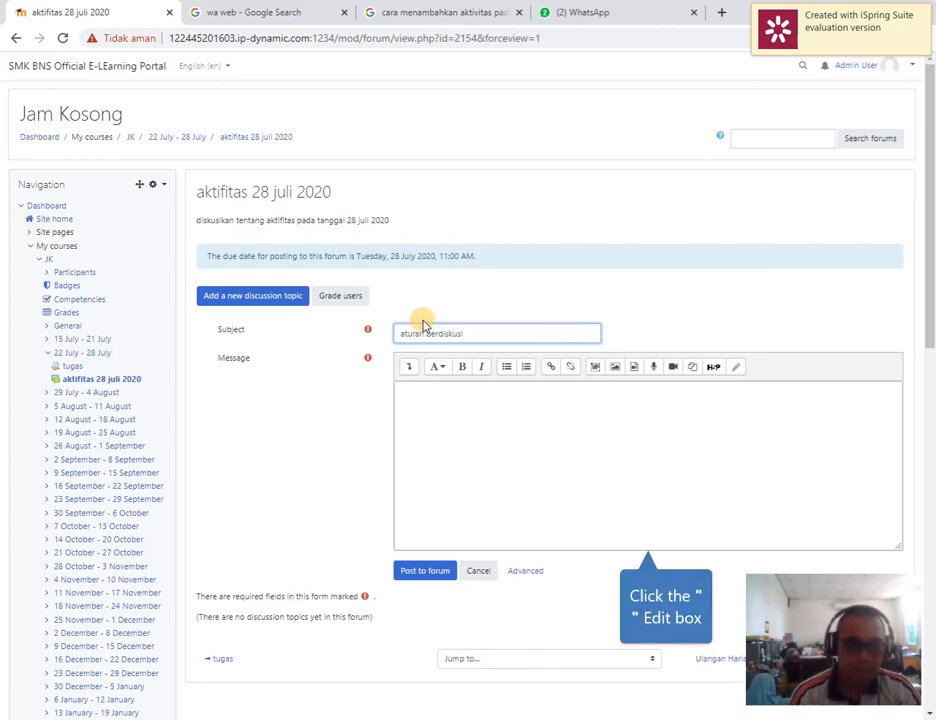
Write "1. ceritakan pengalaman selama belajar online" as the first line of the discussion message
{"action": "left_click", "coordinate": [495, 423]}
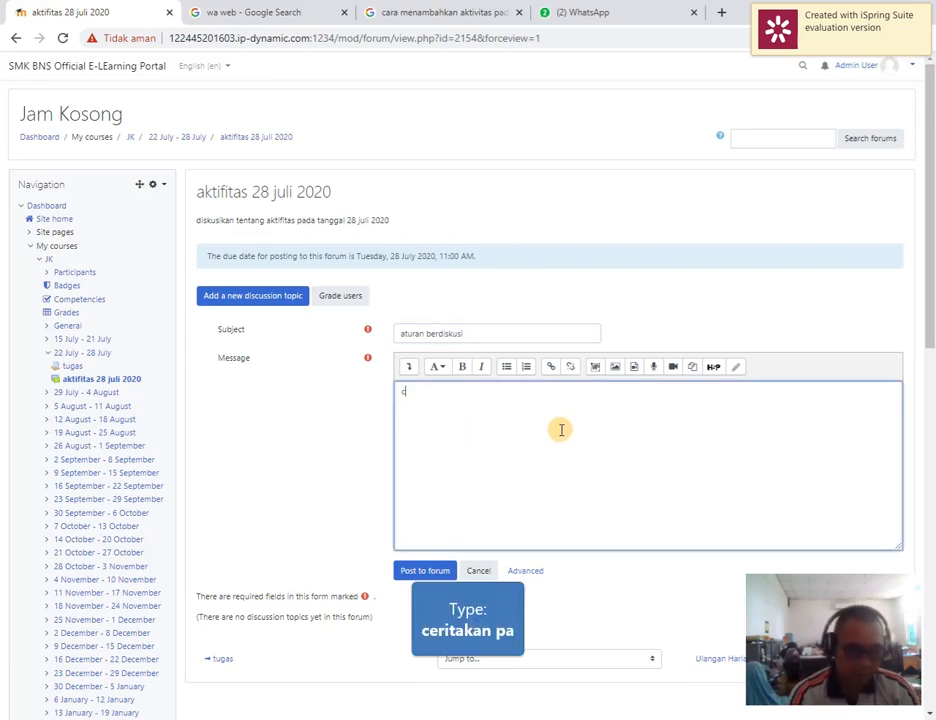
{"action": "type", "text": "ceritakan pa"}
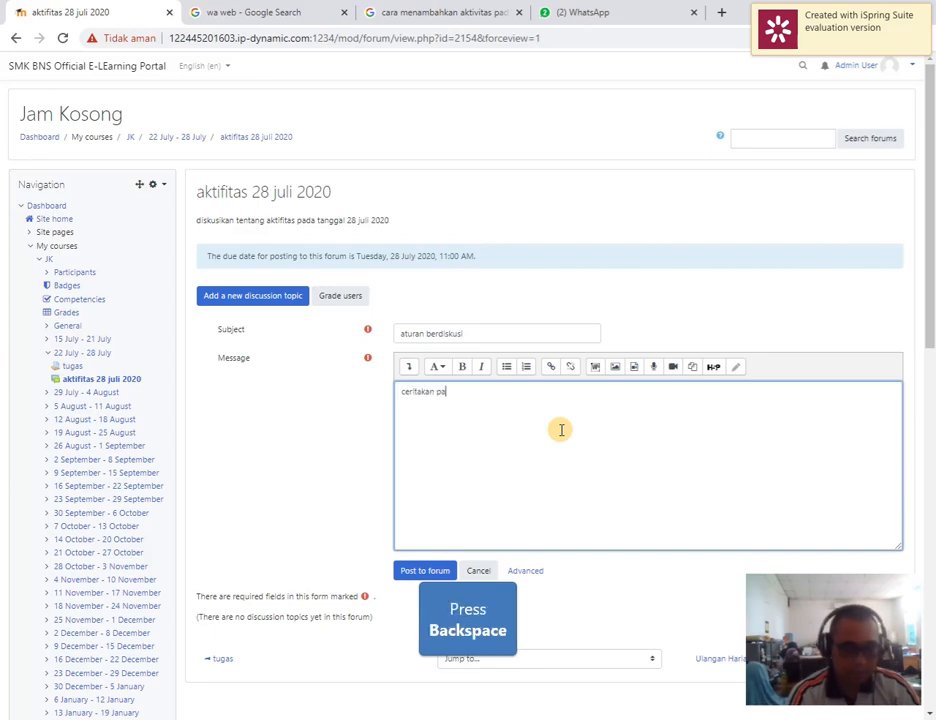
{"action": "key", "text": "BackSpace"}
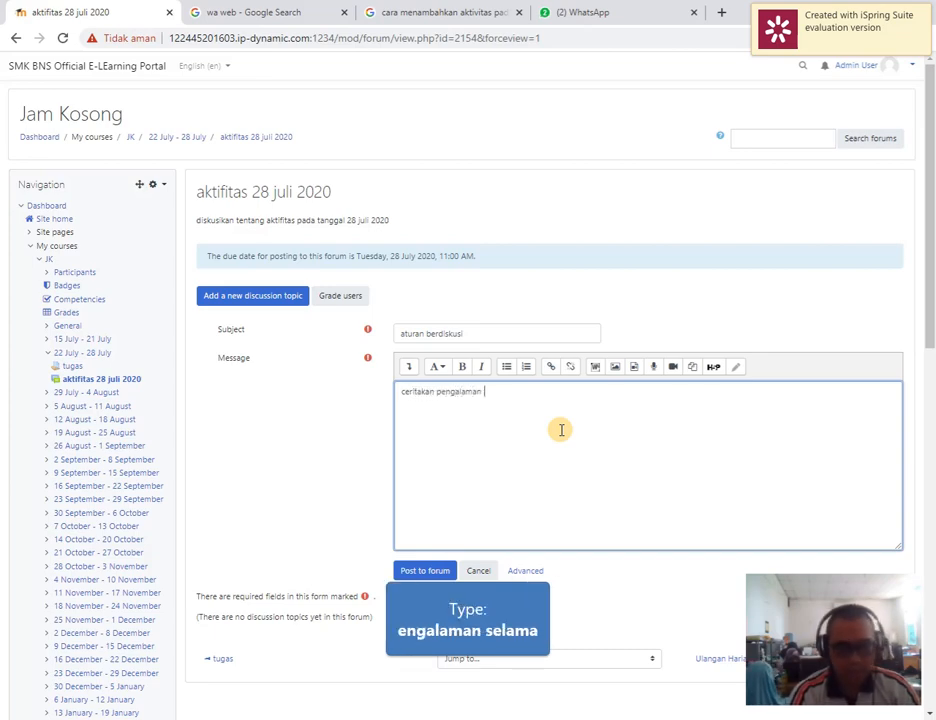
{"action": "type", "text": "engalaman selama"}
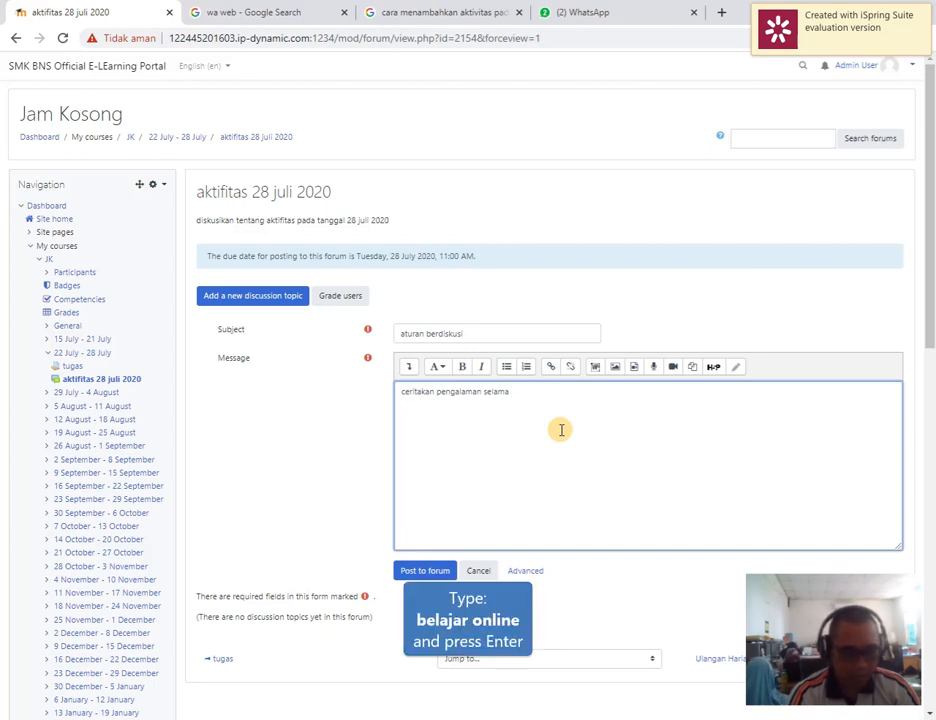
{"action": "type", "text": " belajar onl"}
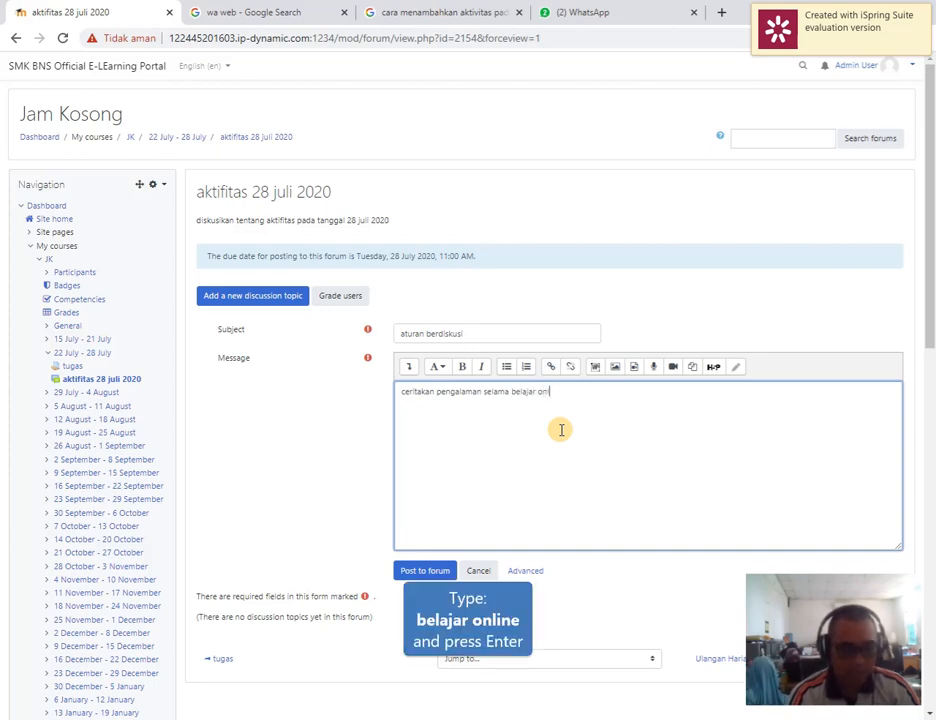
{"action": "type", "text": "ine"}
{"action": "key", "text": "Return"}
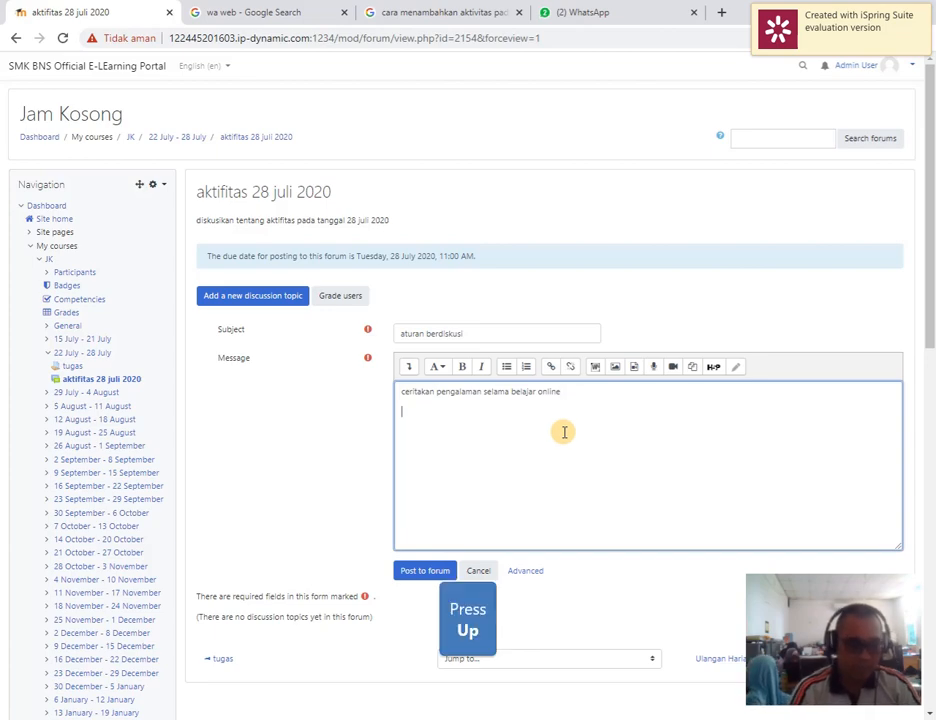
{"action": "type", "text": ". "}
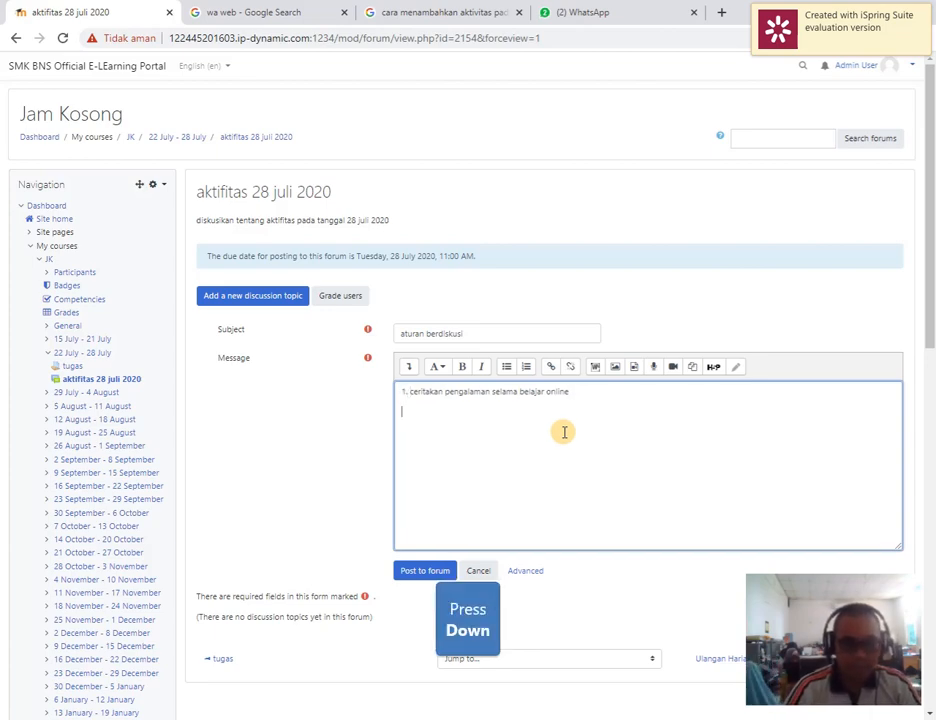
{"action": "type", "text": "2. "}
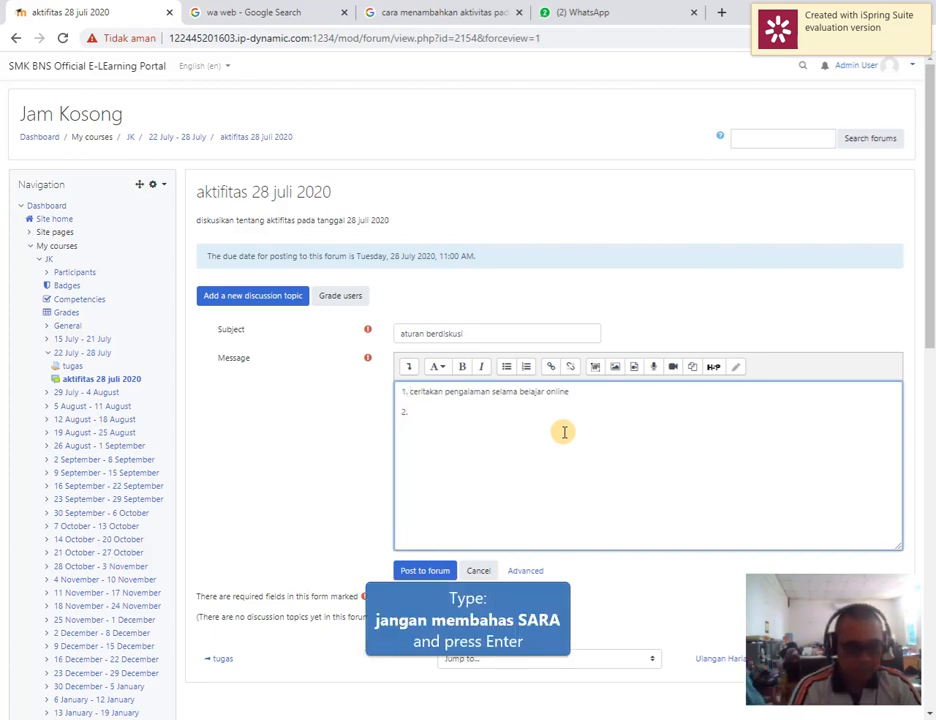
{"action": "type", "text": "jangan membaha"}
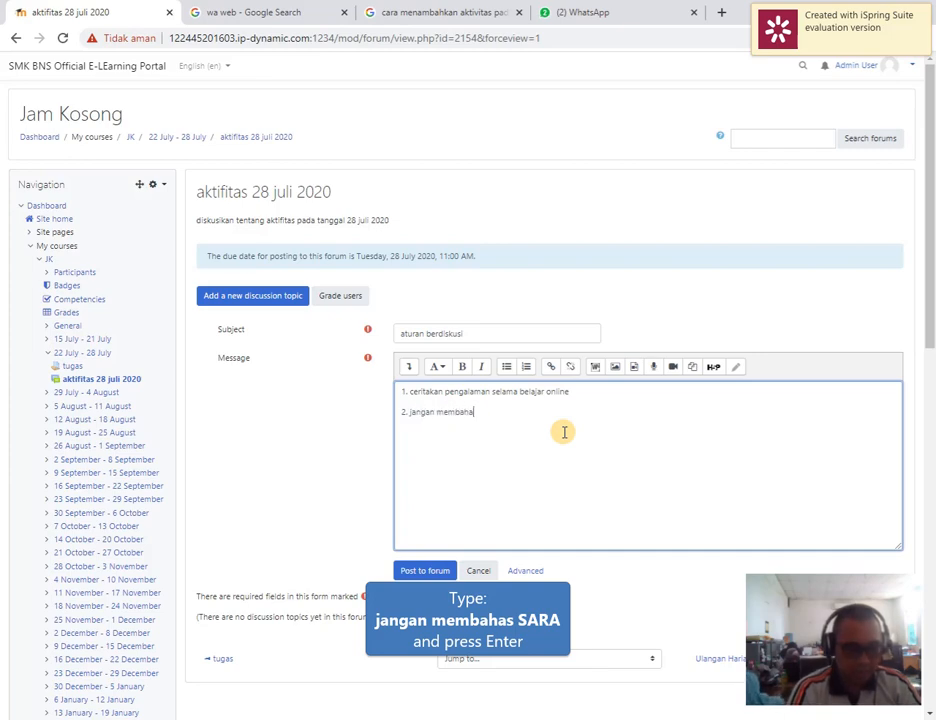
{"action": "type", "text": "s SARA"}
Add the rules "2. jangan membahas SARA" and "3. dst" on separate message lines and post the discussion to the forum
{"action": "key", "text": "Return"}
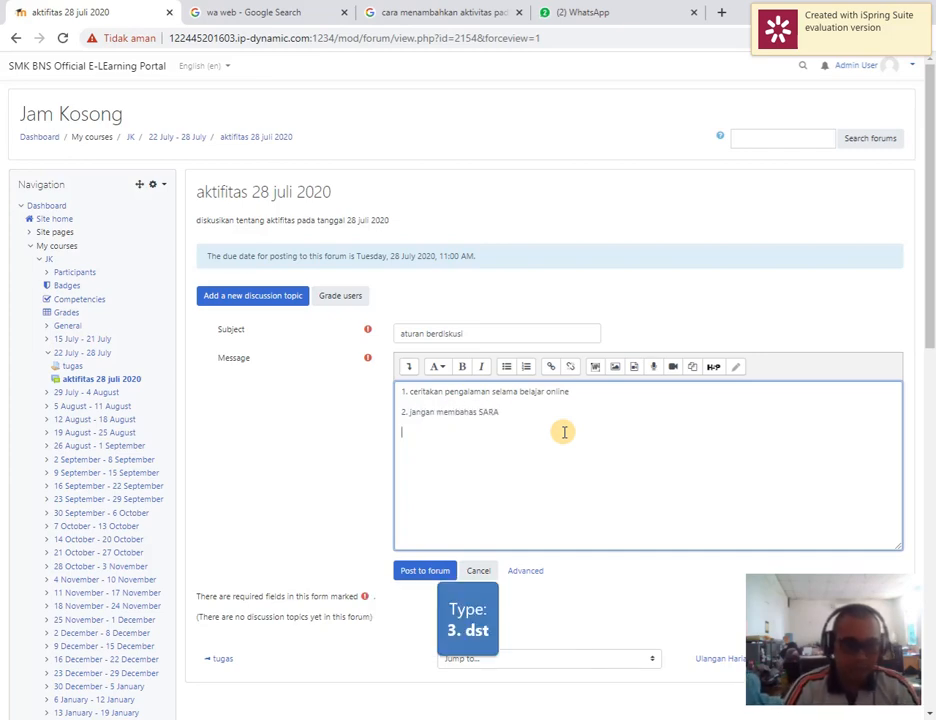
{"action": "type", "text": "3."}
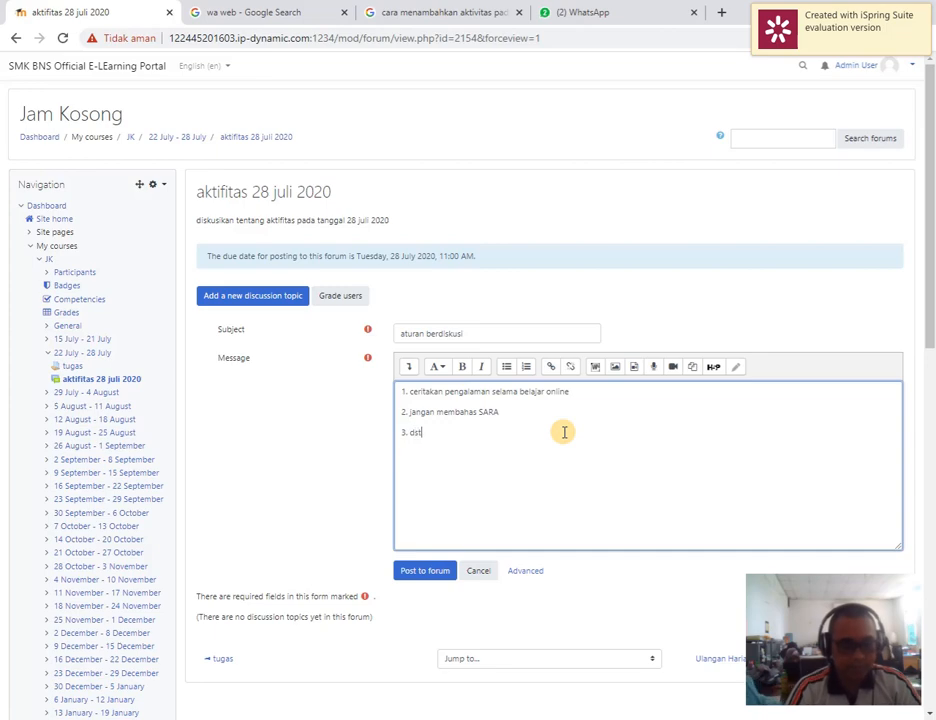
{"action": "type", "text": " dst"}
{"action": "left_click", "coordinate": [428, 574]}
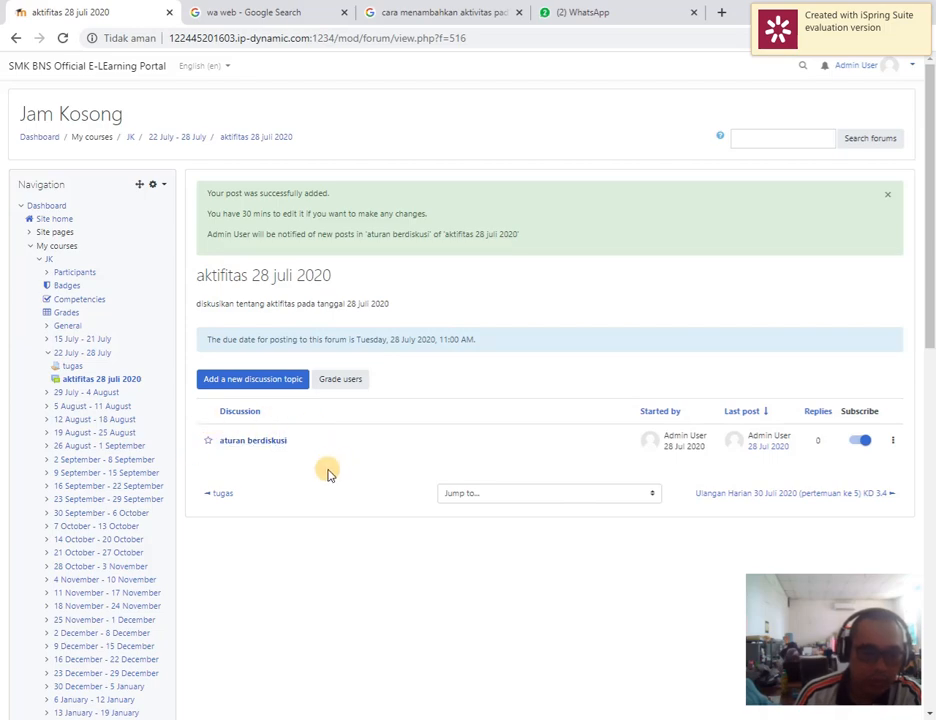
Open the "aturan berdiskusi" discussion and submit the reply "ini tanggapan pertama" to its opening post
{"action": "left_click", "coordinate": [255, 443]}
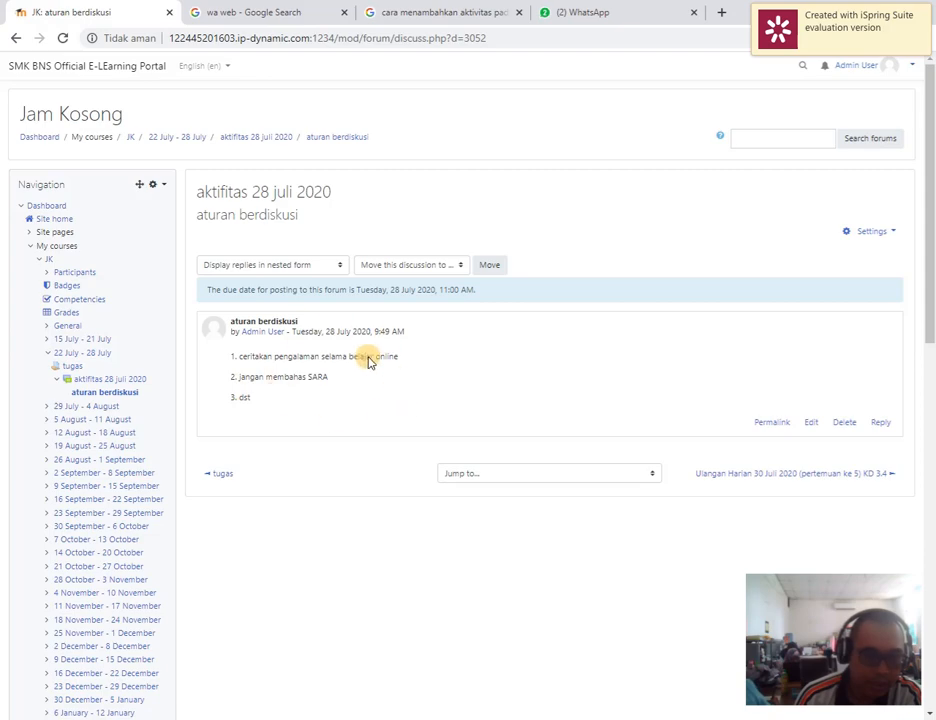
{"action": "left_click", "coordinate": [877, 424]}
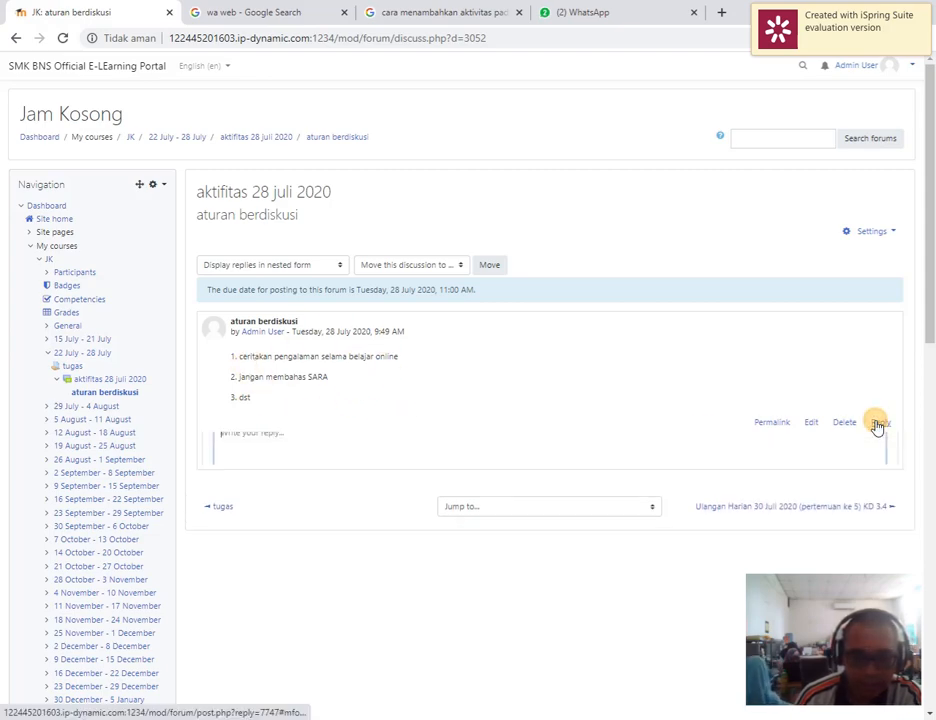
{"action": "left_click", "coordinate": [365, 467]}
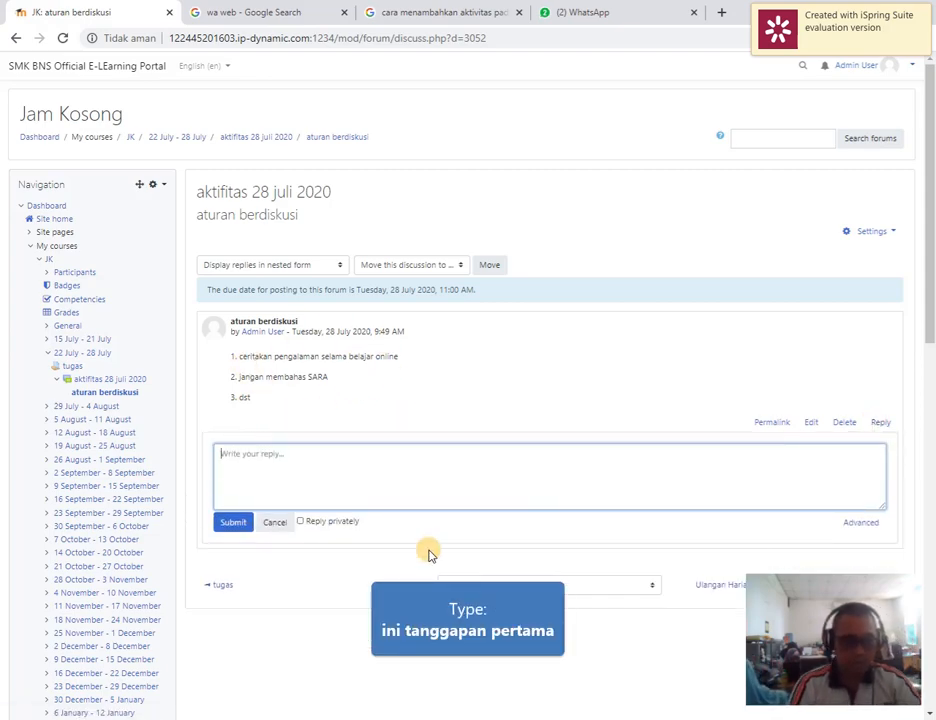
{"action": "type", "text": "ini tanggapan"}
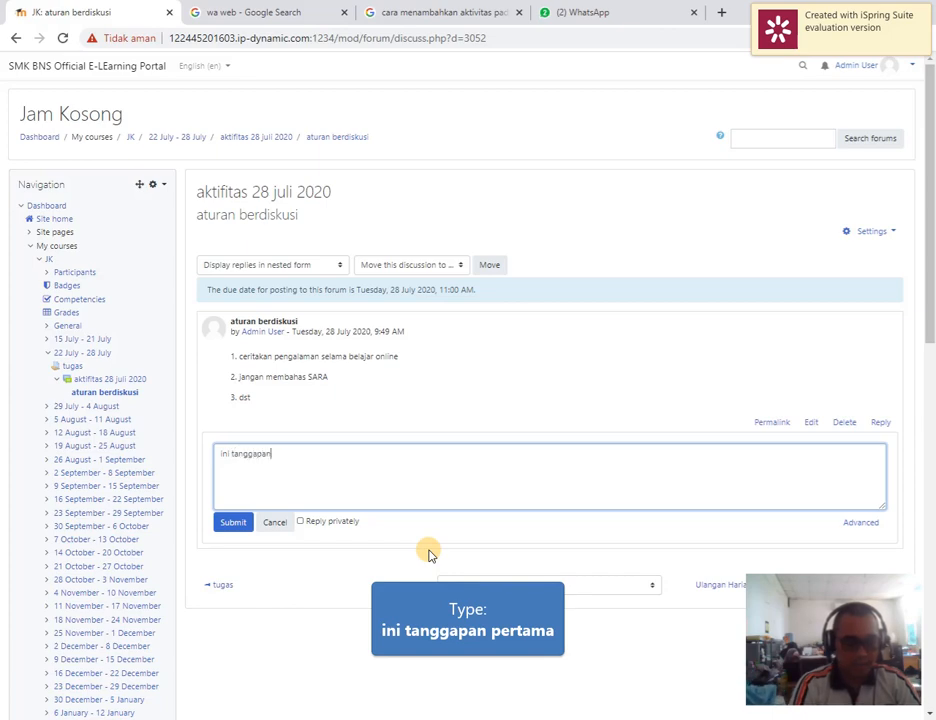
{"action": "type", "text": " pertama"}
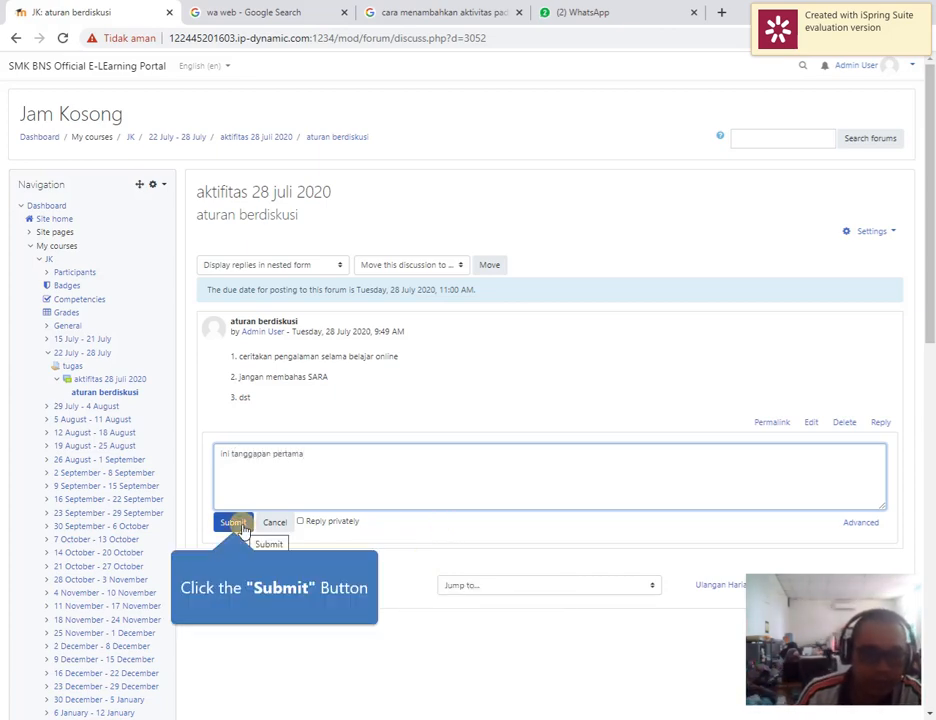
{"action": "left_click", "coordinate": [242, 530]}
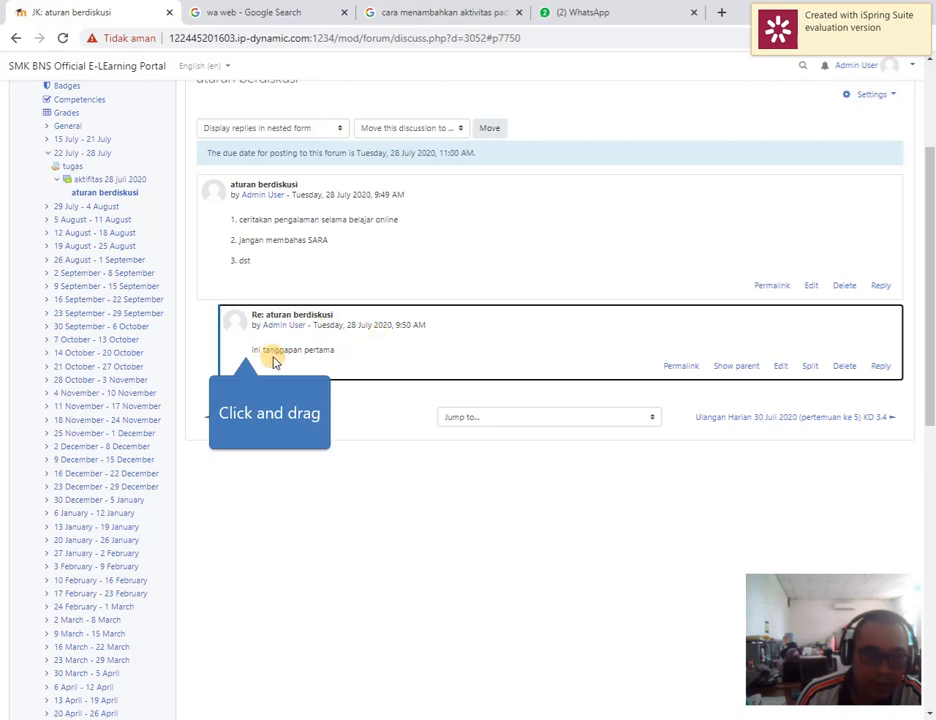
Start an advanced reply to the "ini tanggapan pertama" post and expand the message editor's formatting tools
{"action": "left_click_drag", "start_coordinate": [249, 350], "coordinate": [369, 354]}
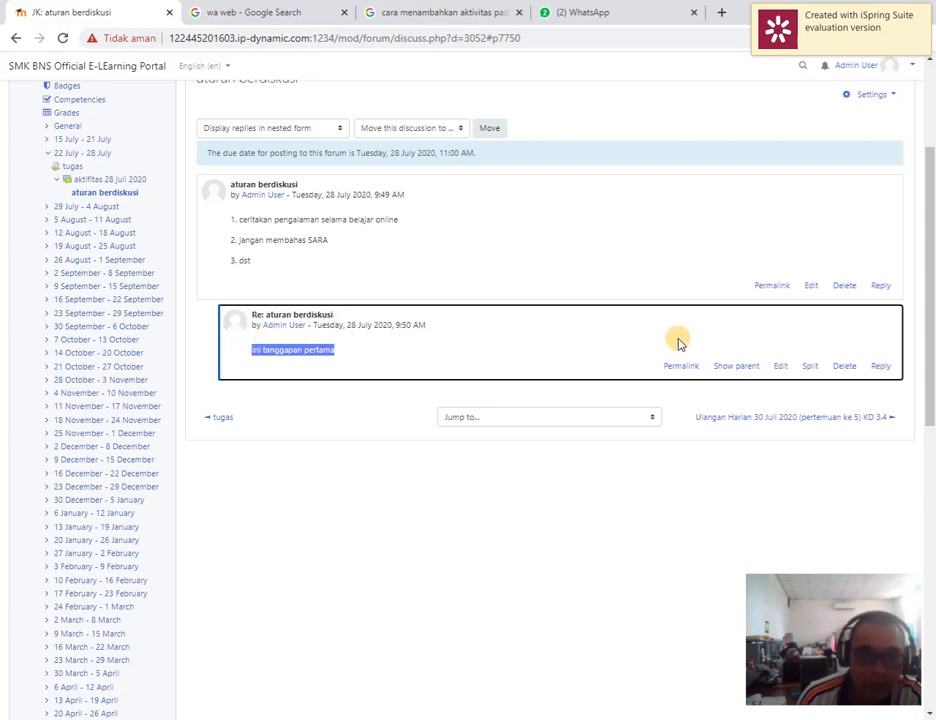
{"action": "left_click", "coordinate": [879, 366]}
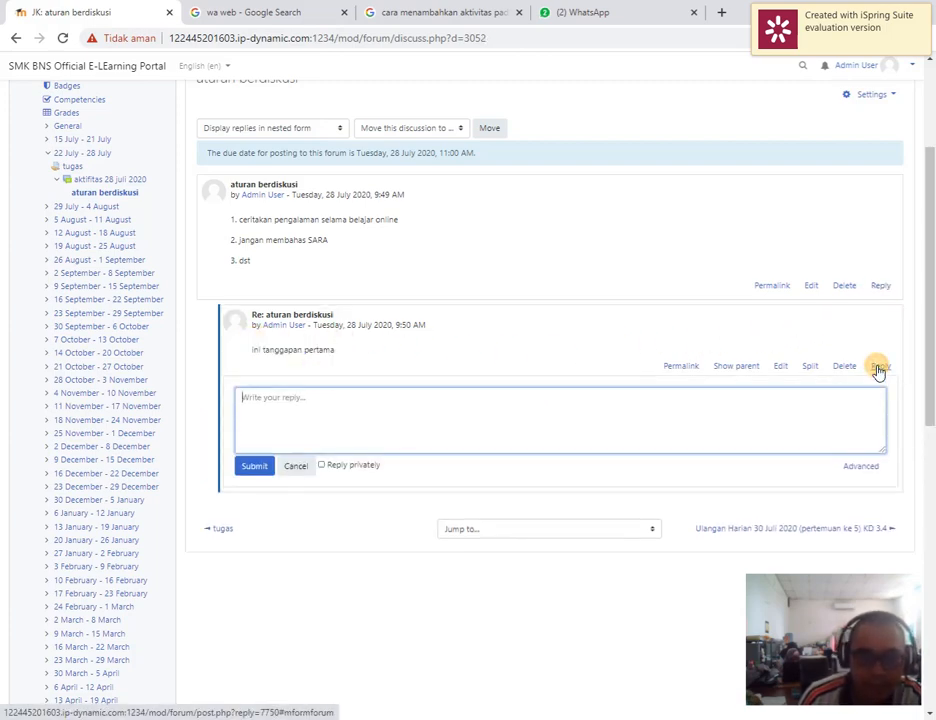
{"action": "left_click", "coordinate": [859, 468]}
{"action": "scroll", "coordinate": [845, 470], "scroll_direction": "down", "scroll_amount": 3}
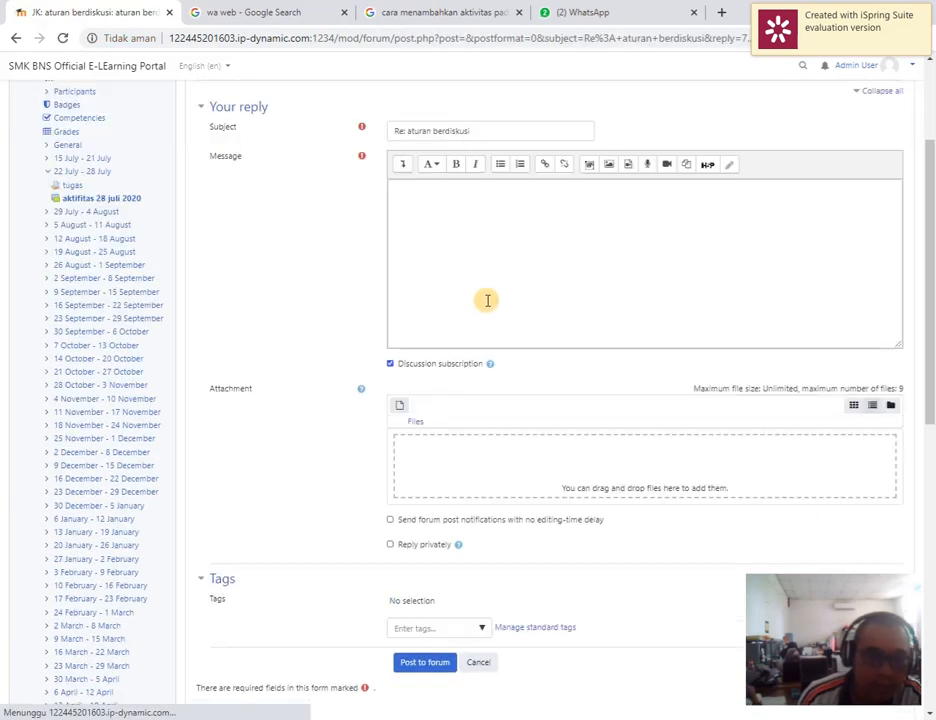
{"action": "left_click", "coordinate": [402, 164]}
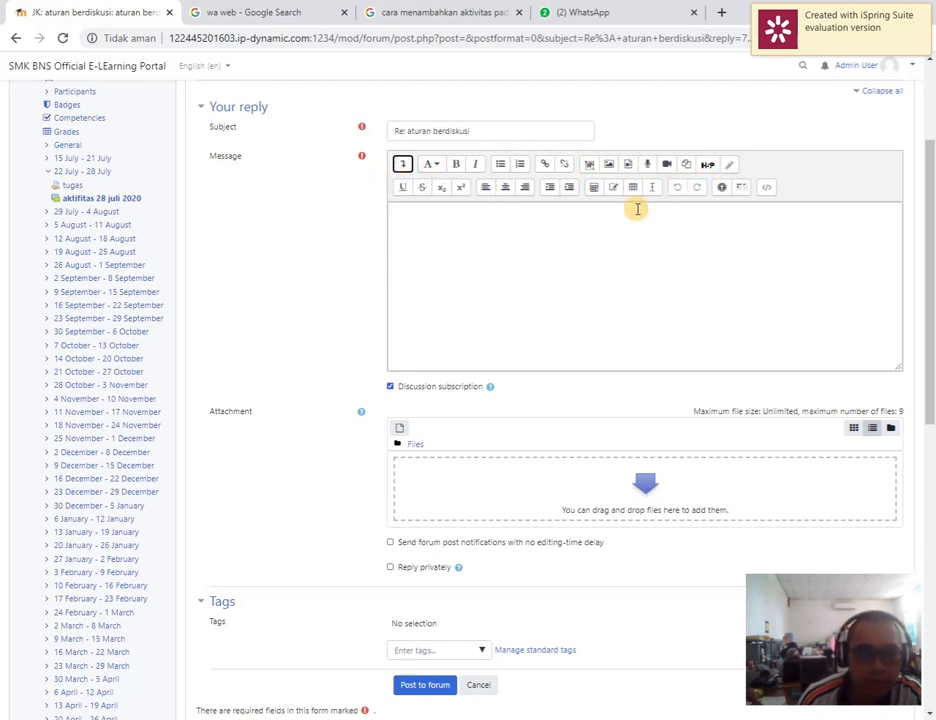
Replace the reply's subject with "inio menggunakan advance reply"
{"action": "left_click_drag", "start_coordinate": [506, 128], "coordinate": [392, 130]}
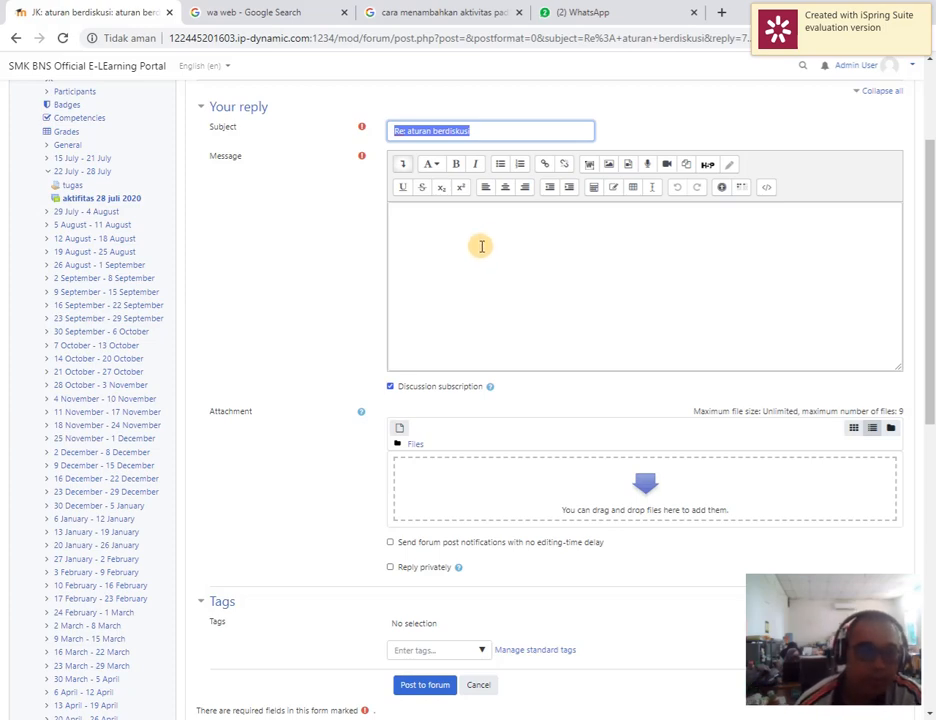
{"action": "left_click", "coordinate": [485, 230]}
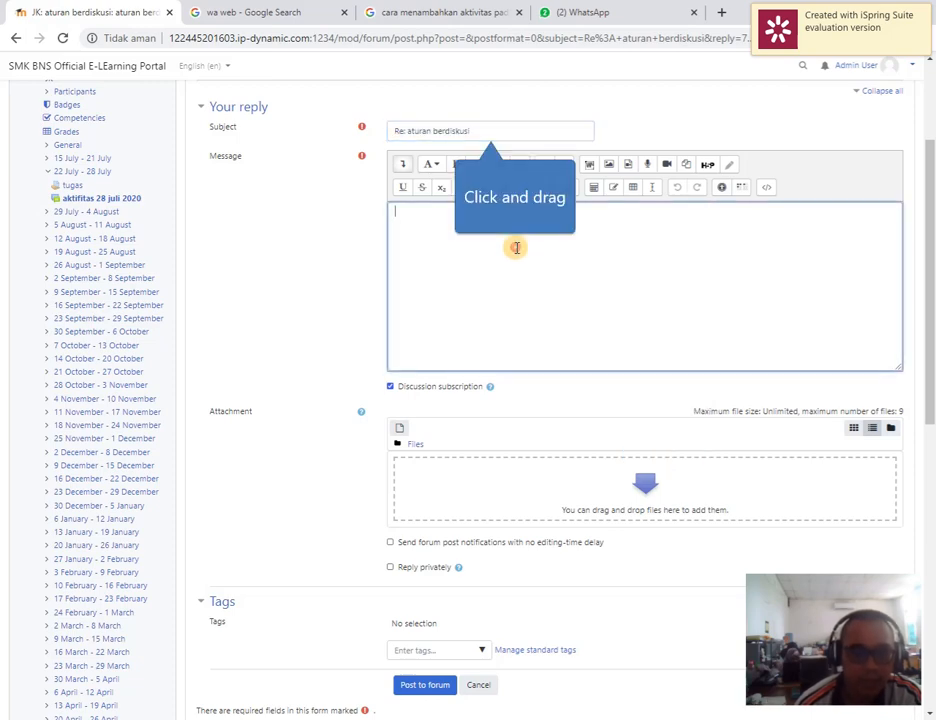
{"action": "left_click_drag", "start_coordinate": [482, 125], "coordinate": [142, 130]}
{"action": "type", "text": "in"}
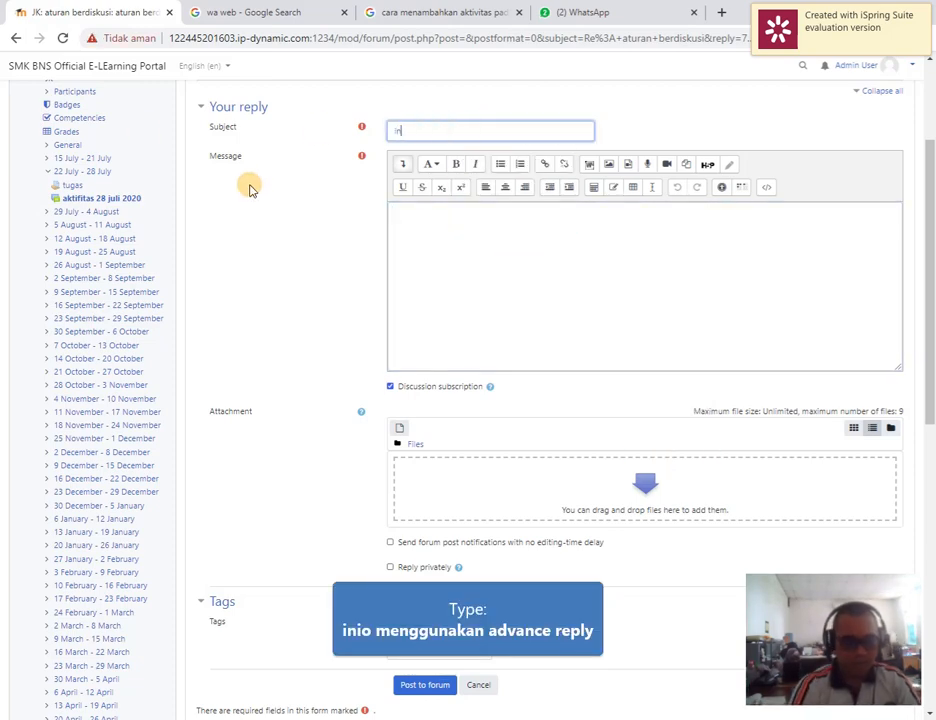
{"action": "type", "text": "io menggunakan advance reply"}
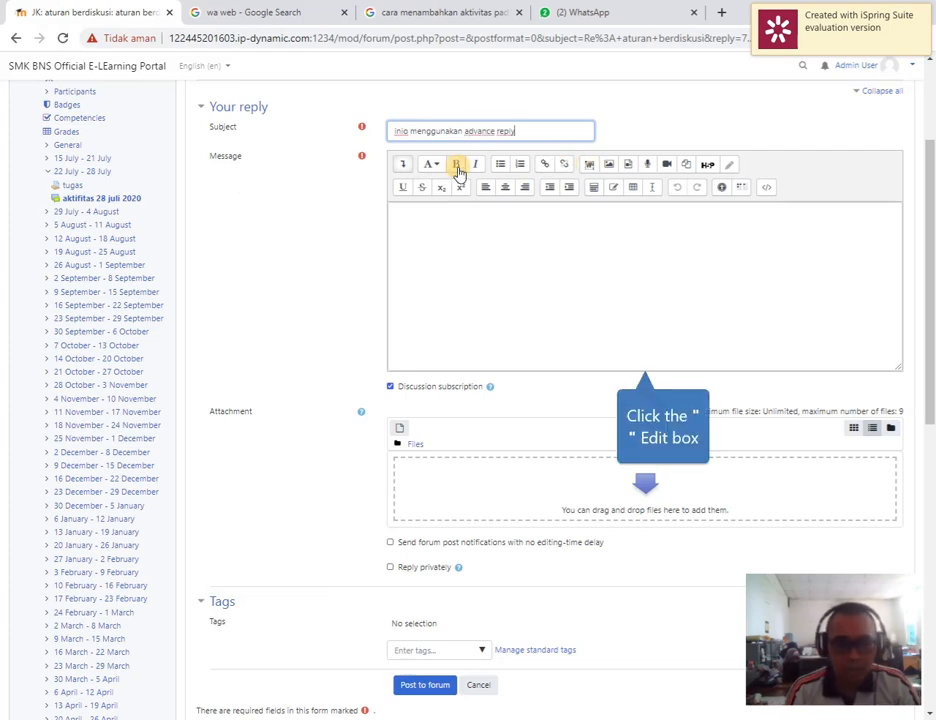
Write "ini percobaan" as the reply message and format it as a bold, centred heading
{"action": "left_click", "coordinate": [457, 247]}
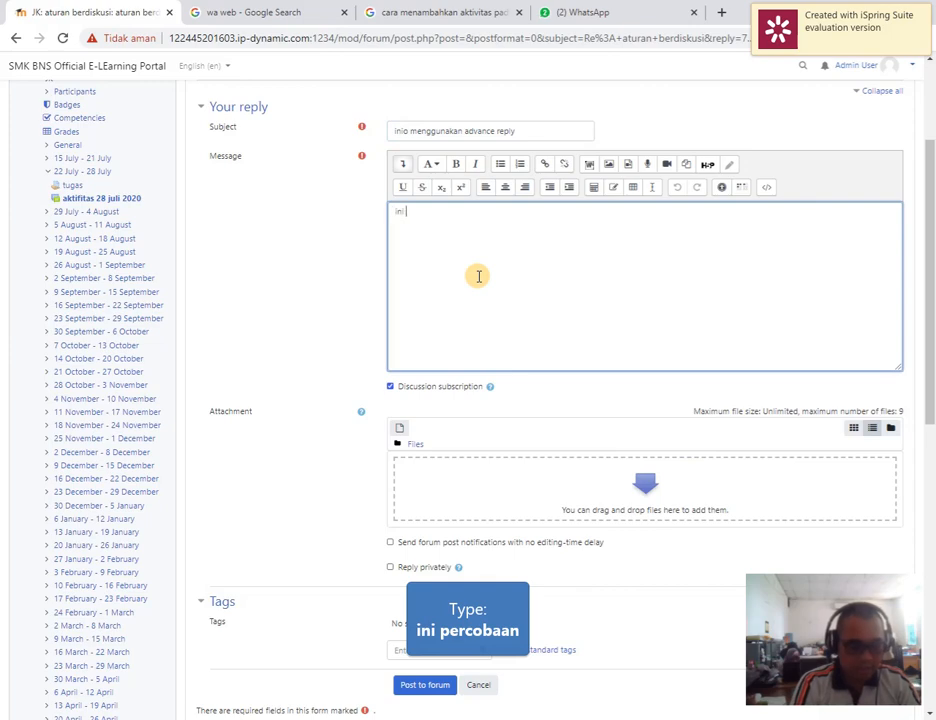
{"action": "type", "text": "ini percobaan"}
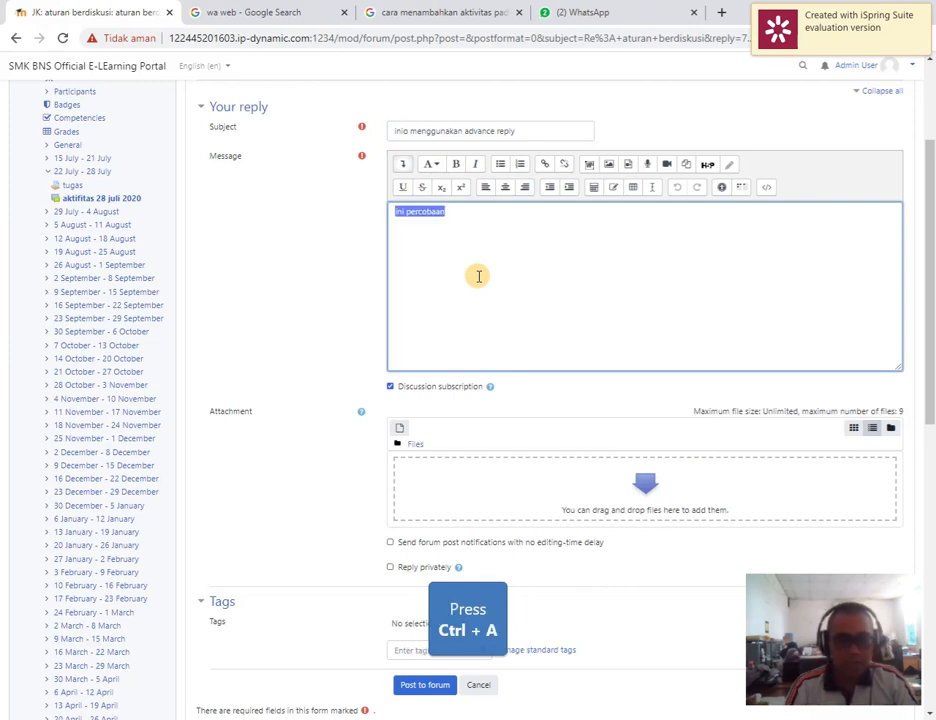
{"action": "left_click", "coordinate": [456, 165]}
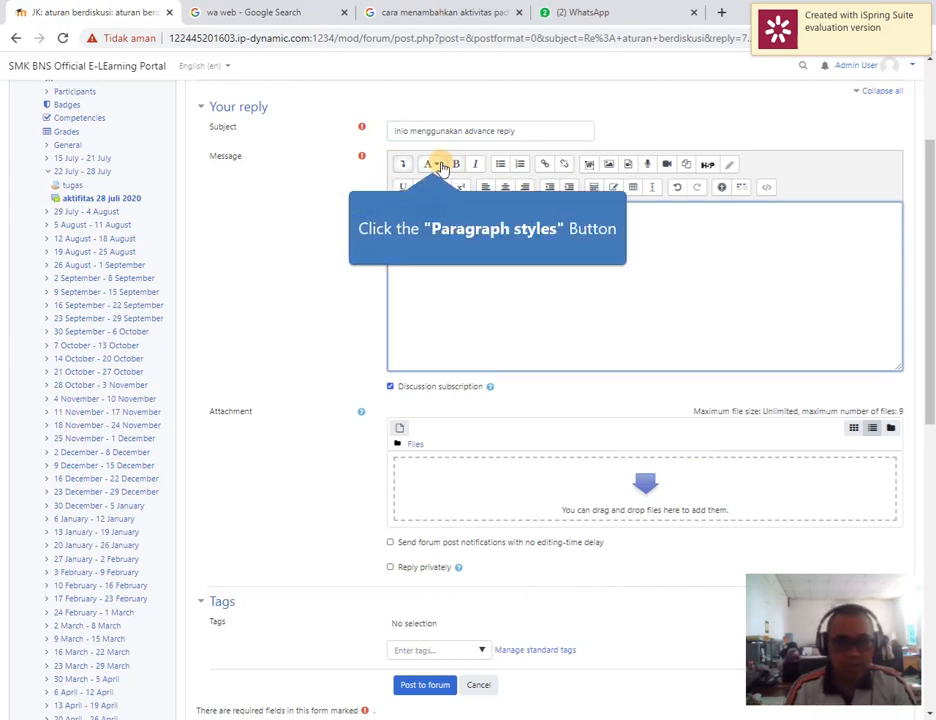
{"action": "left_click", "coordinate": [441, 167]}
{"action": "left_click", "coordinate": [451, 189]}
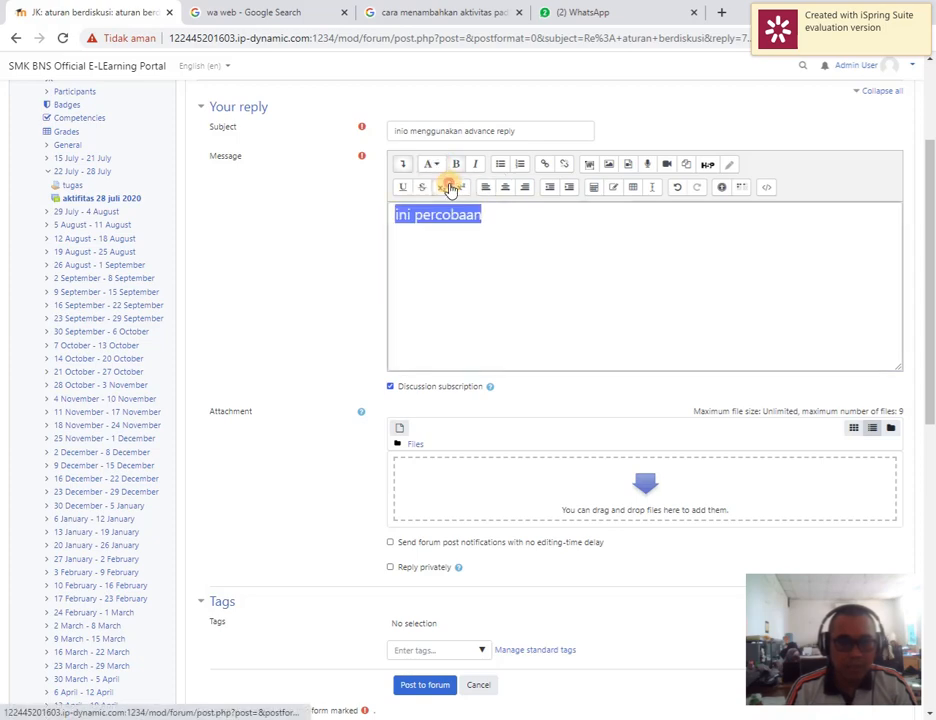
{"action": "left_click", "coordinate": [506, 188]}
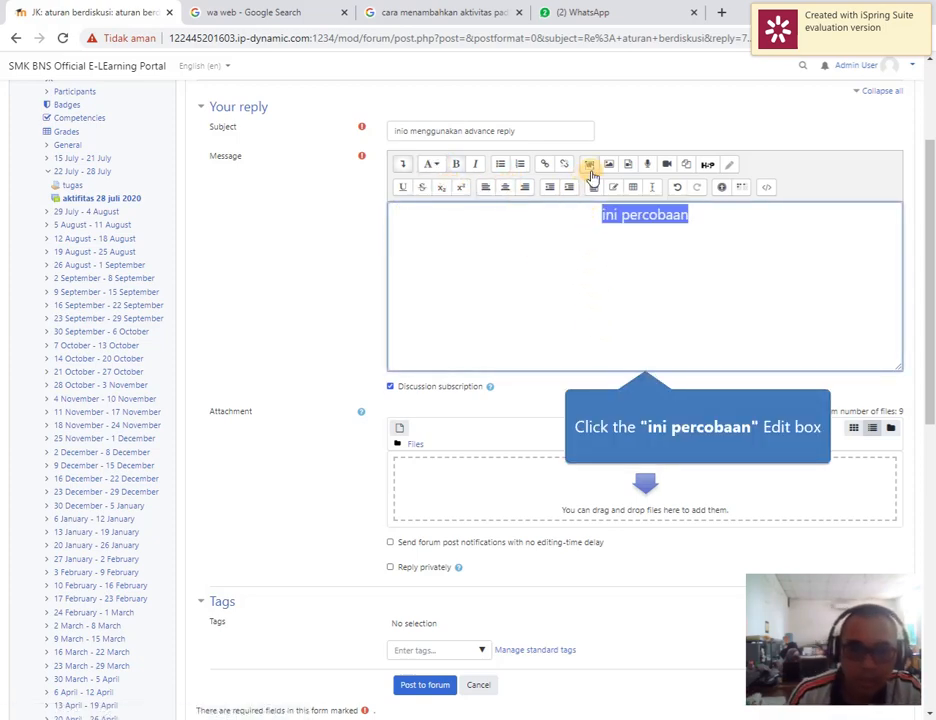
{"action": "left_click", "coordinate": [737, 234]}
{"action": "key", "text": "Return"}
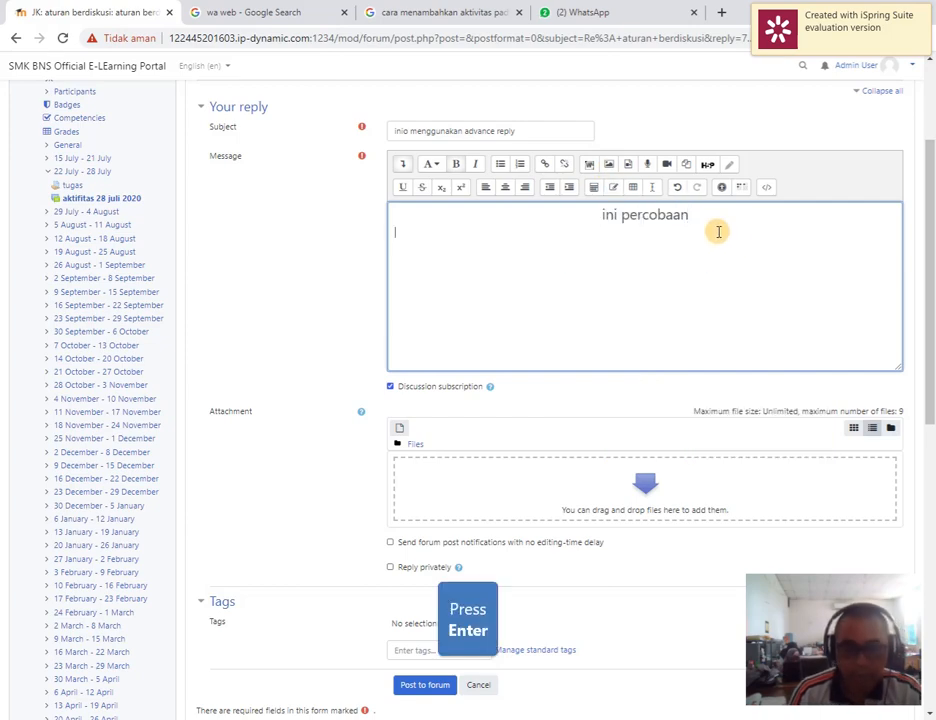
{"action": "left_click", "coordinate": [605, 171]}
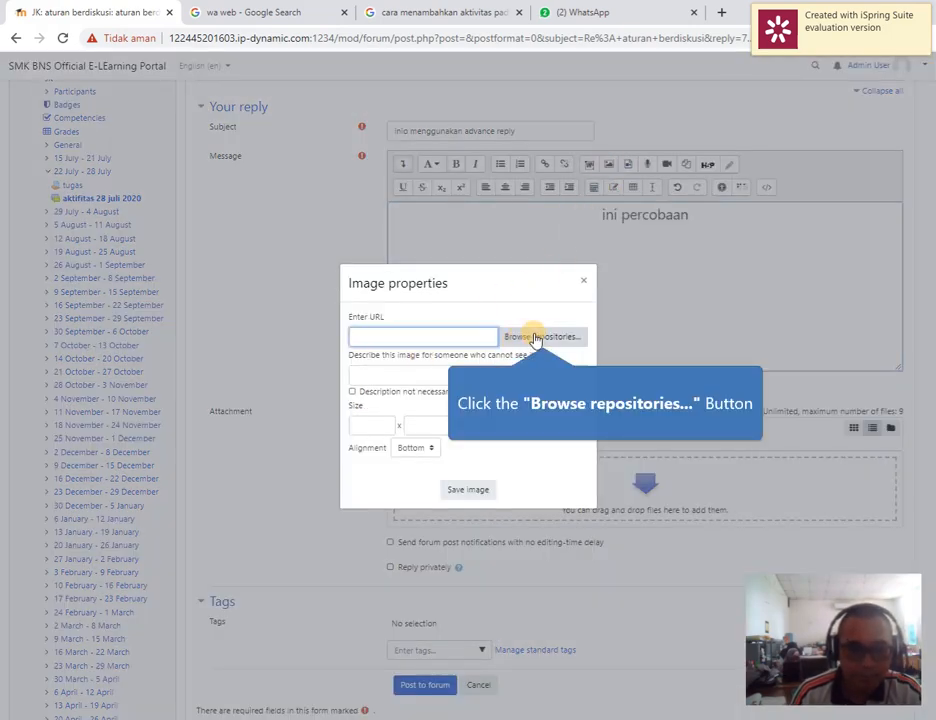
{"action": "left_click", "coordinate": [536, 338]}
{"action": "left_click", "coordinate": [386, 357]}
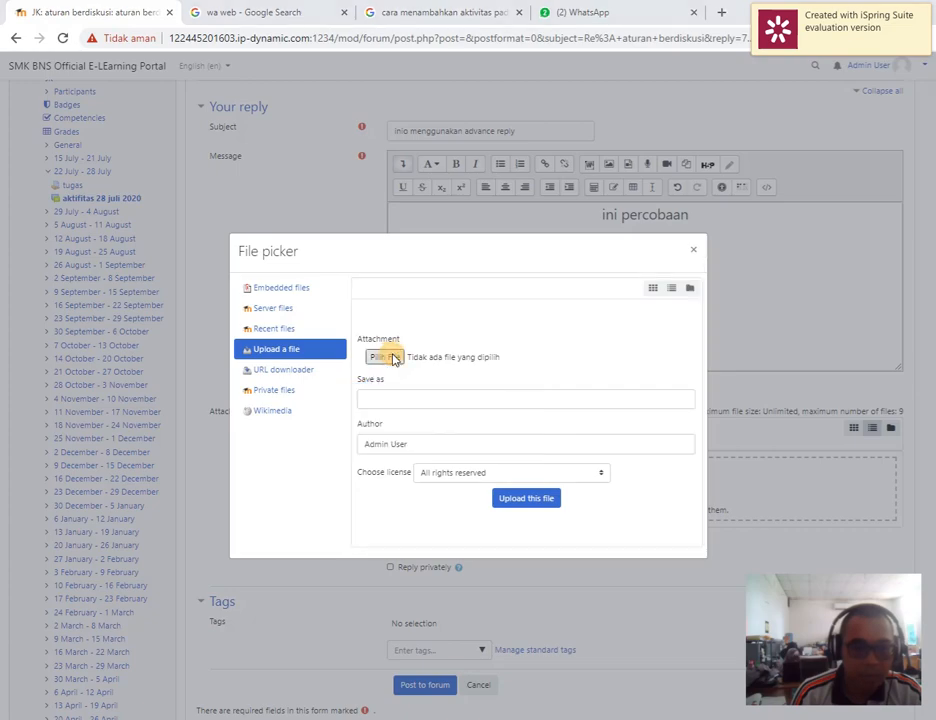
{"action": "double_click", "coordinate": [140, 209]}
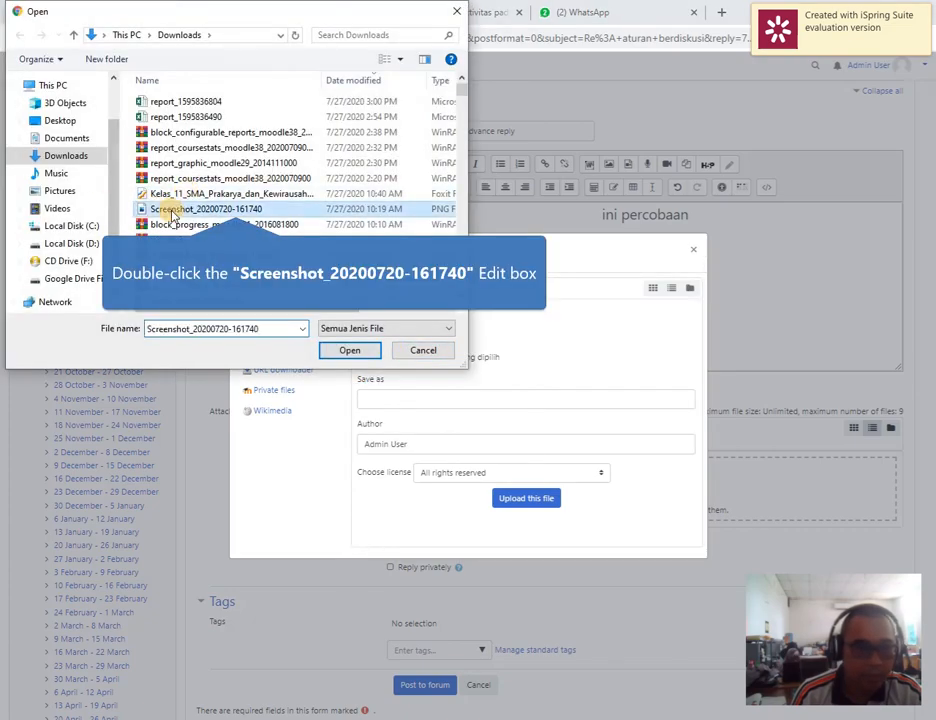
{"action": "left_click", "coordinate": [526, 498]}
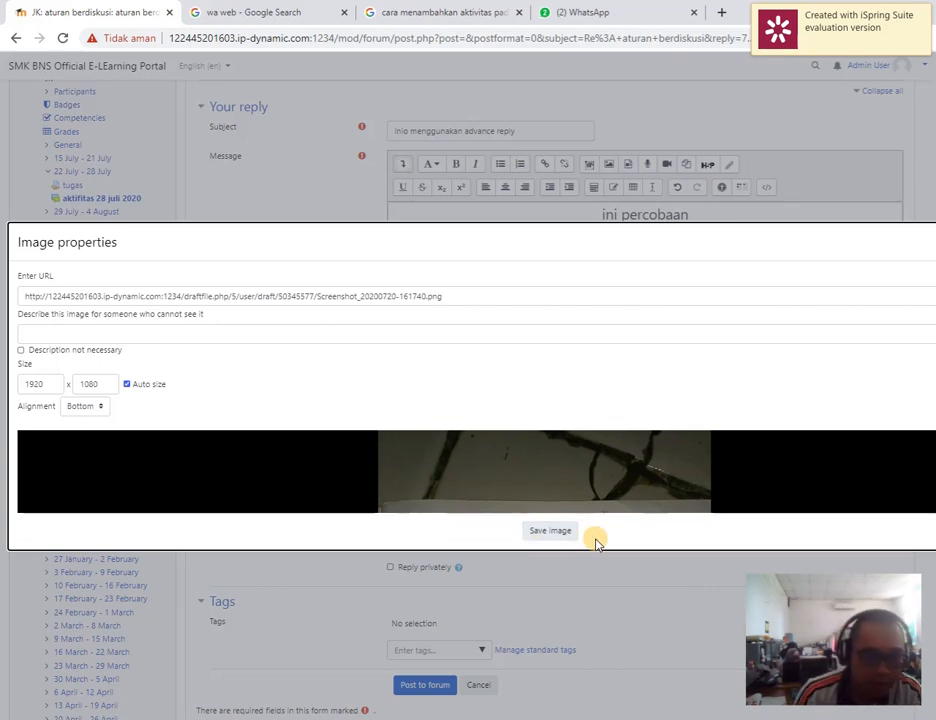
Mark the image's description as not necessary and insert the image into the reply message
{"action": "left_click", "coordinate": [560, 542]}
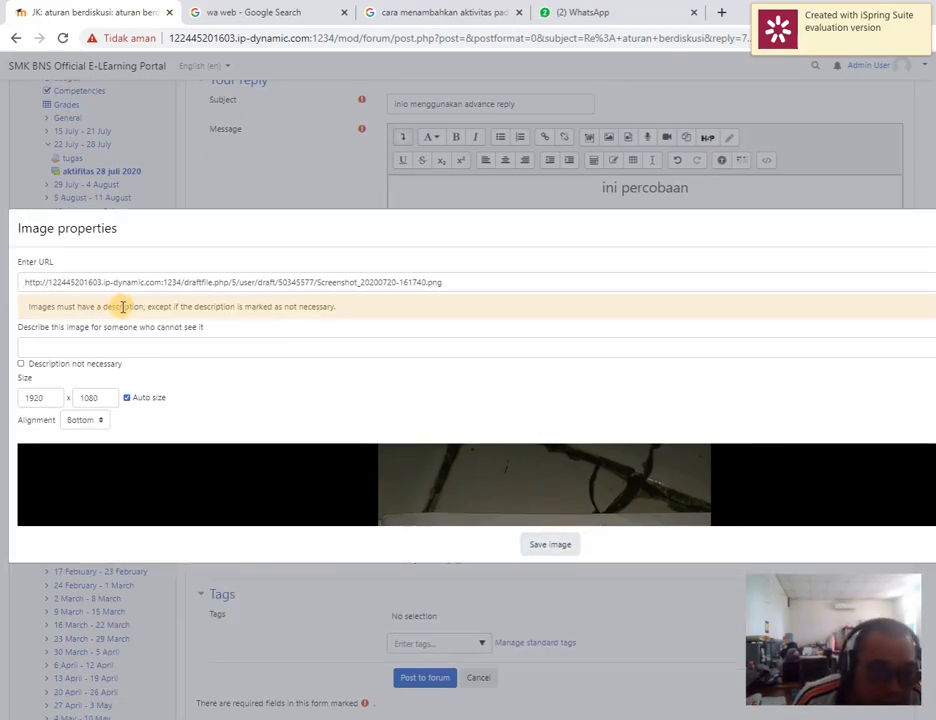
{"action": "left_click", "coordinate": [105, 347]}
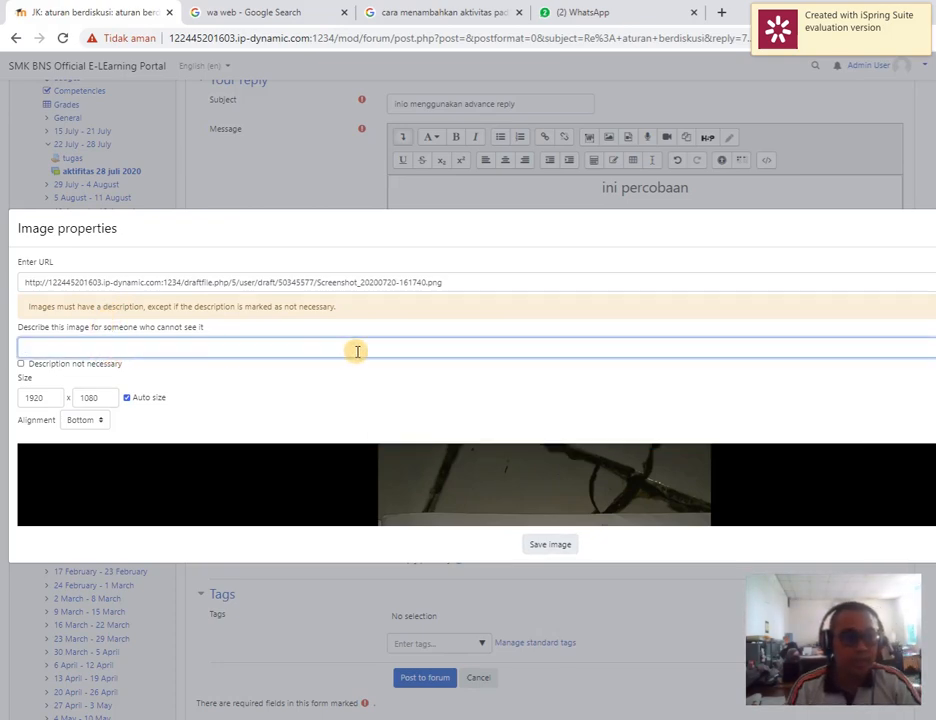
{"action": "left_click", "coordinate": [20, 366]}
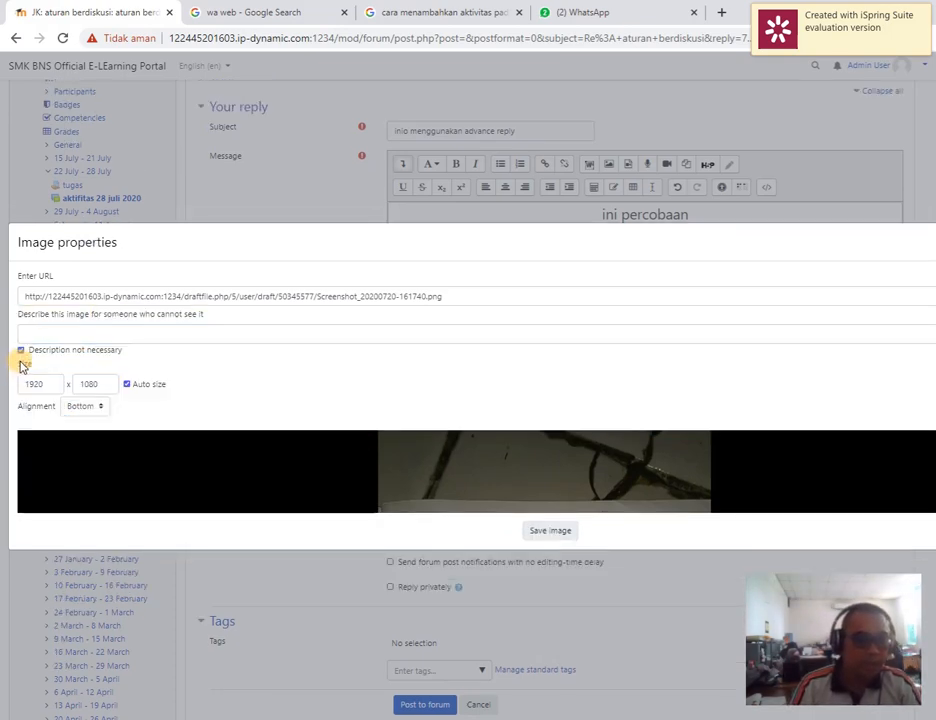
{"action": "left_click", "coordinate": [558, 533]}
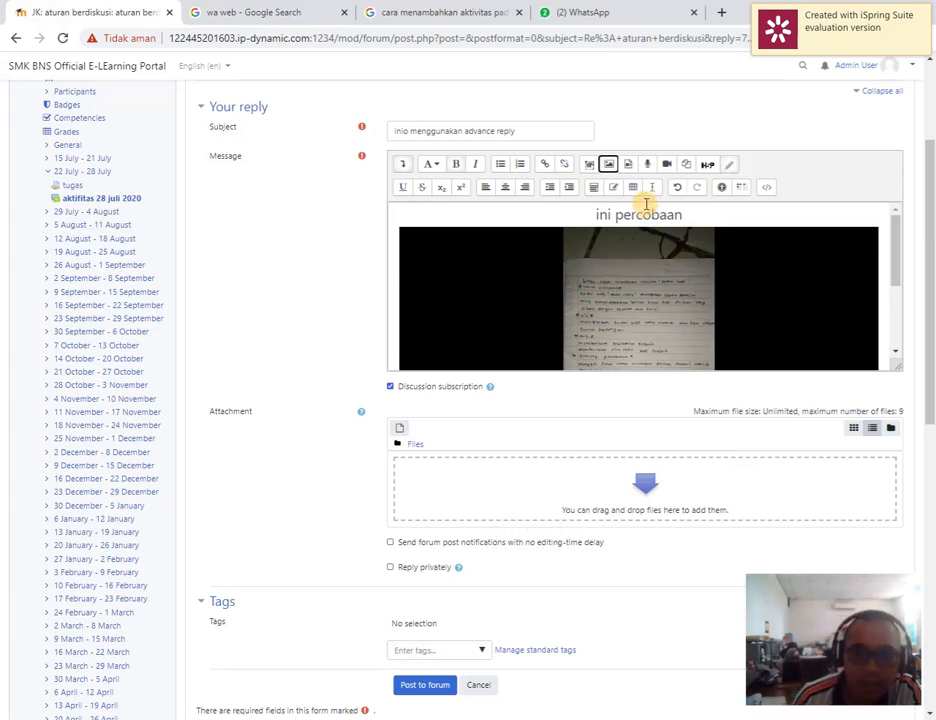
Check the inserted image in the message and post the advanced reply to the forum
{"action": "scroll", "coordinate": [755, 320], "scroll_direction": "down", "scroll_amount": 1}
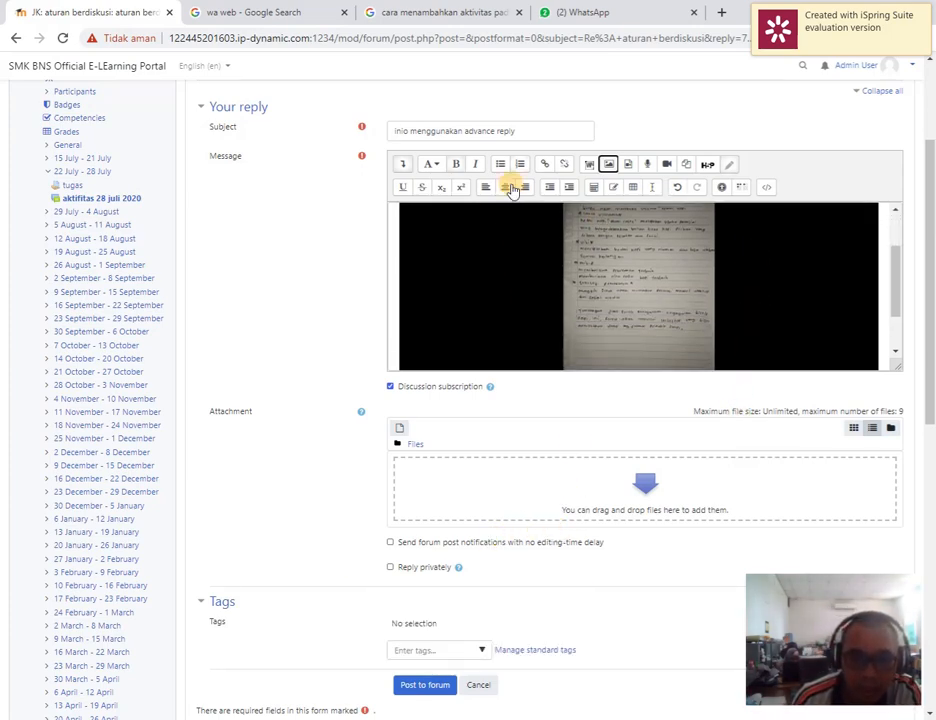
{"action": "scroll", "coordinate": [565, 235], "scroll_direction": "down", "scroll_amount": 1}
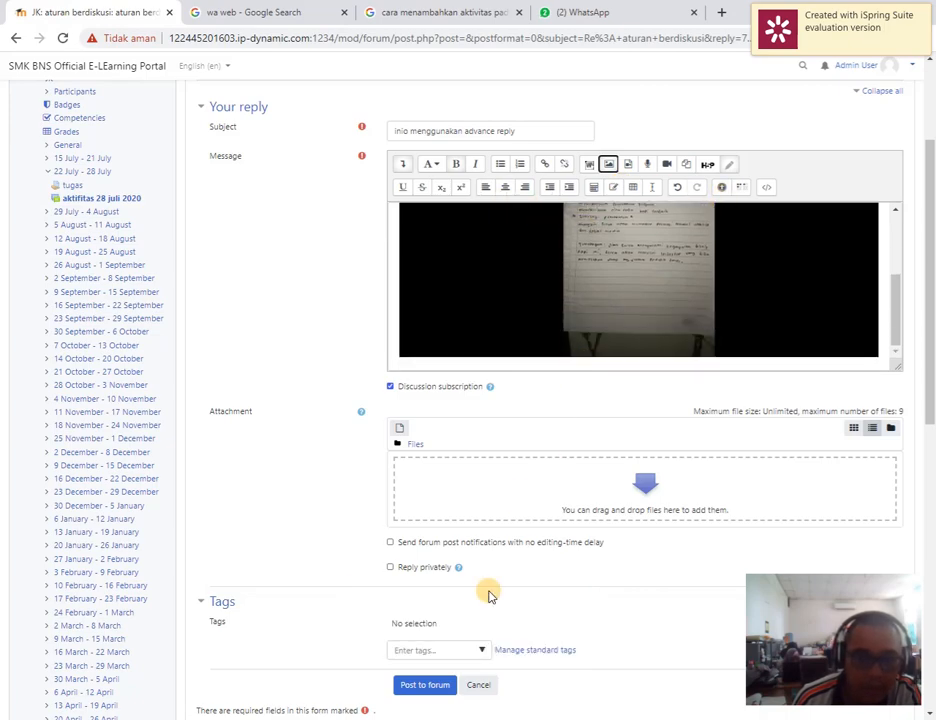
{"action": "left_click", "coordinate": [428, 686]}
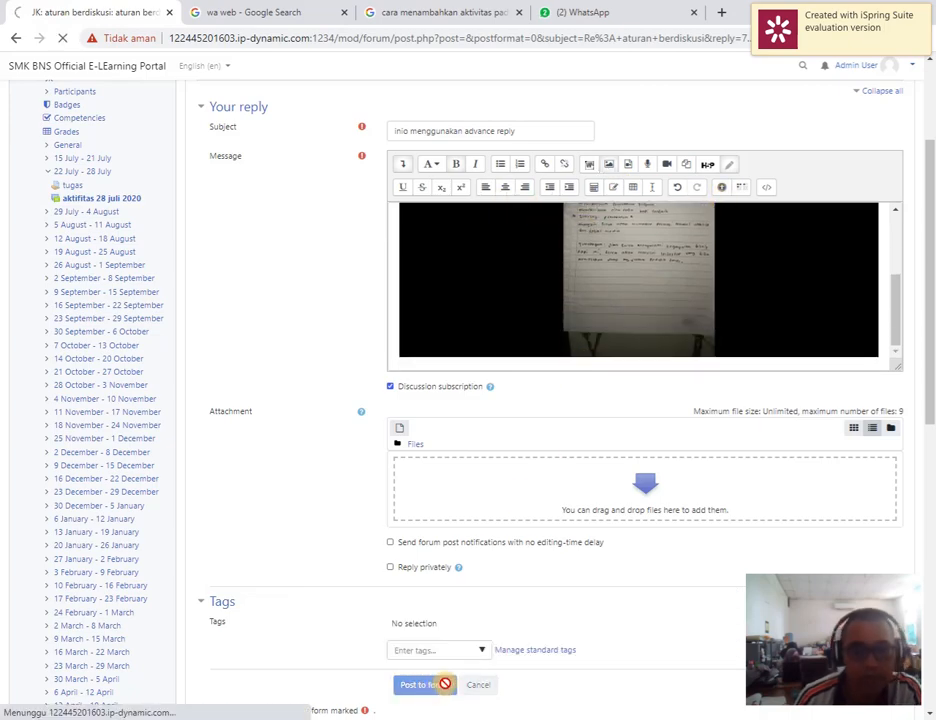
Review the discussion's replies, return to the "aktifitas 28 juli 2020" forum and open its user grading view
{"action": "scroll", "coordinate": [519, 385], "scroll_direction": "up", "scroll_amount": 5}
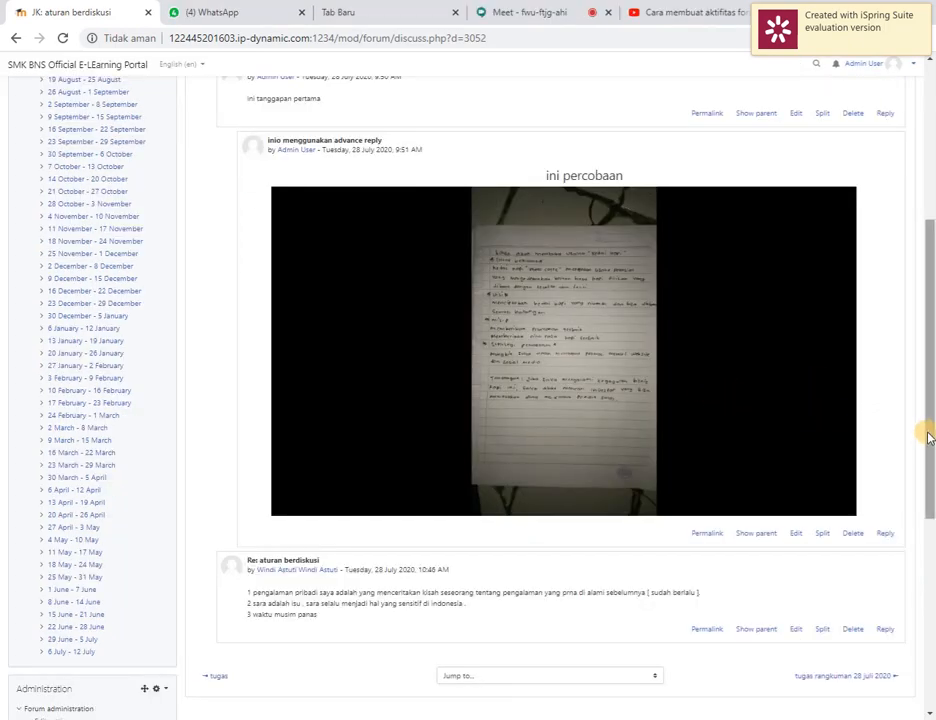
{"action": "left_click_drag", "start_coordinate": [930, 428], "coordinate": [926, 236]}
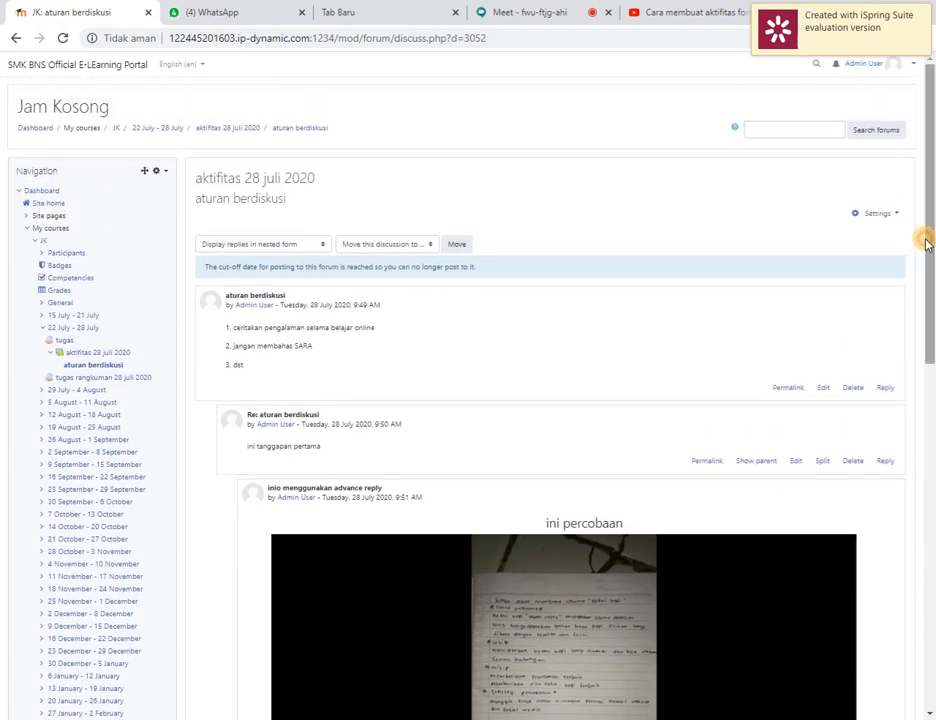
{"action": "left_click", "coordinate": [228, 130]}
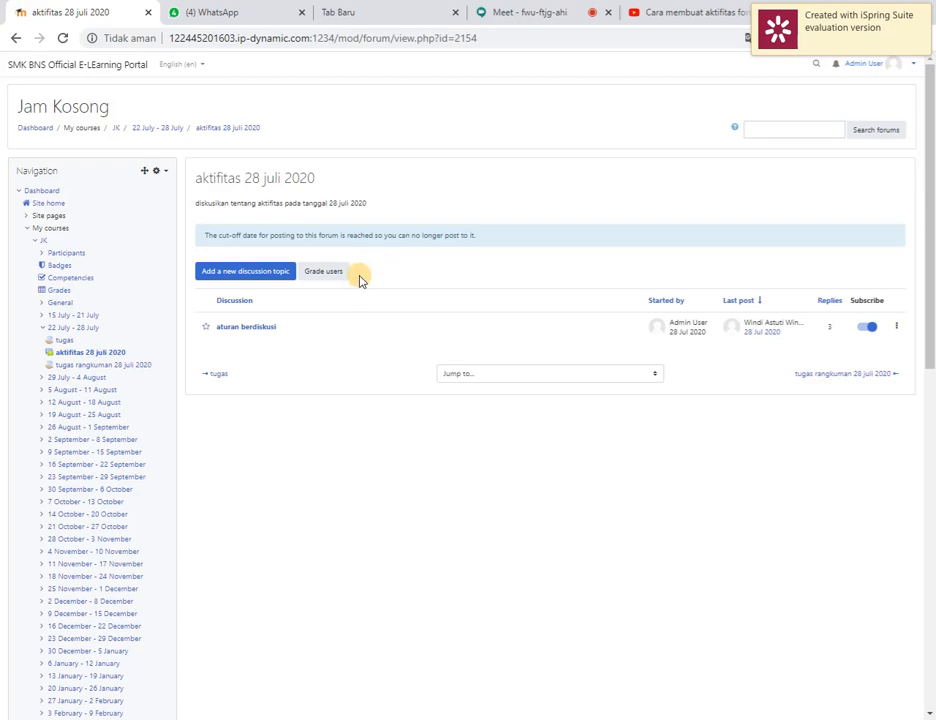
{"action": "left_click", "coordinate": [323, 274]}
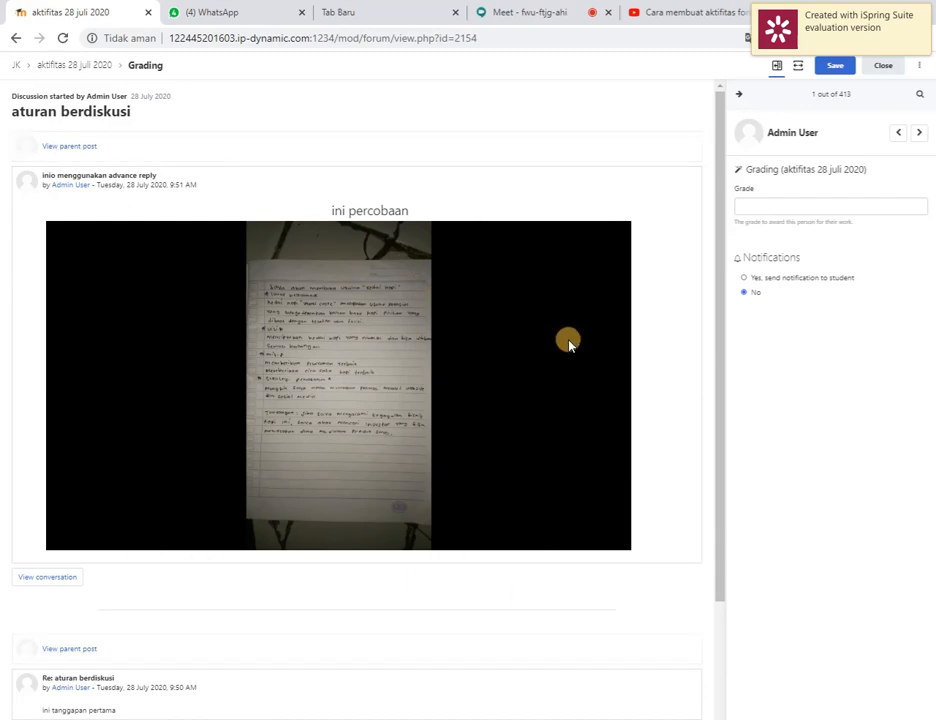
Review Admin User's posts with student notification set to No, and browse through the next four participants' posts
{"action": "scroll", "coordinate": [670, 190], "scroll_direction": "down", "scroll_amount": 2}
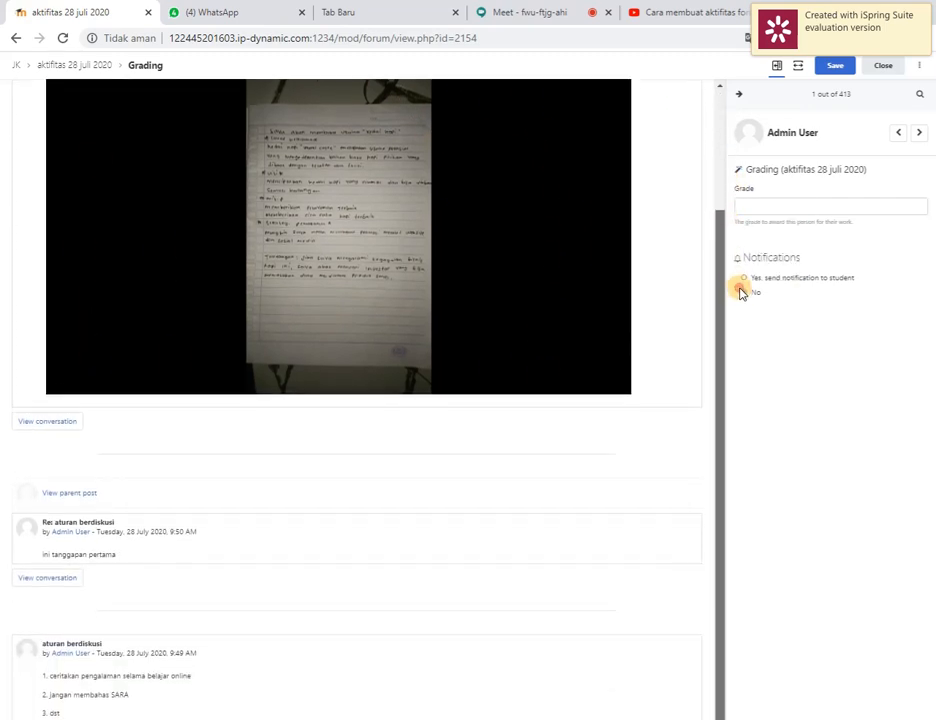
{"action": "left_click", "coordinate": [742, 292]}
{"action": "scroll", "coordinate": [719, 242], "scroll_direction": "up", "scroll_amount": 2}
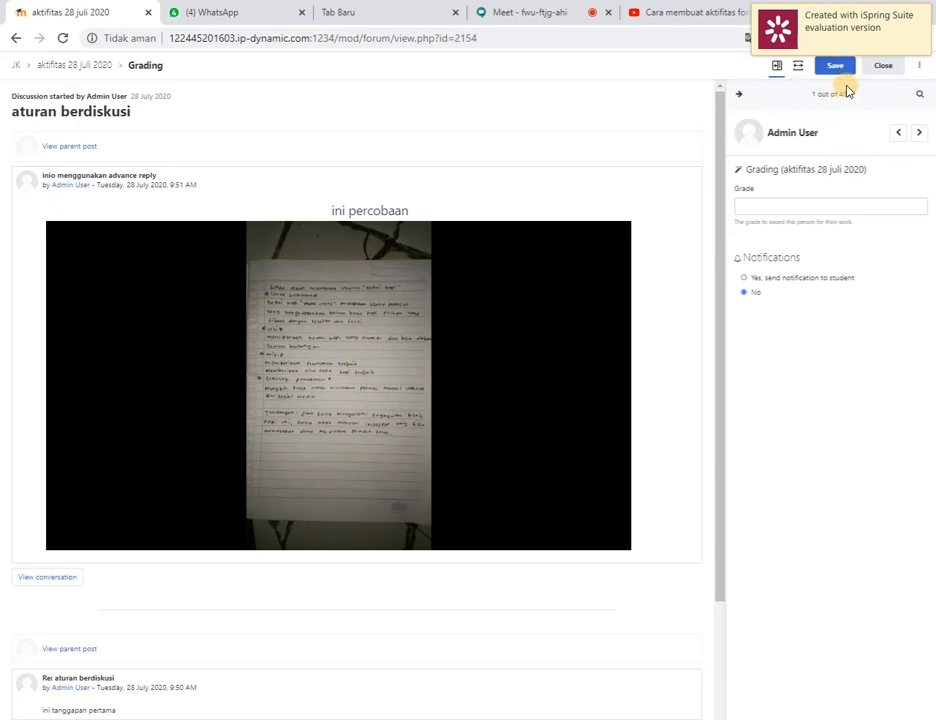
{"action": "left_click", "coordinate": [919, 136]}
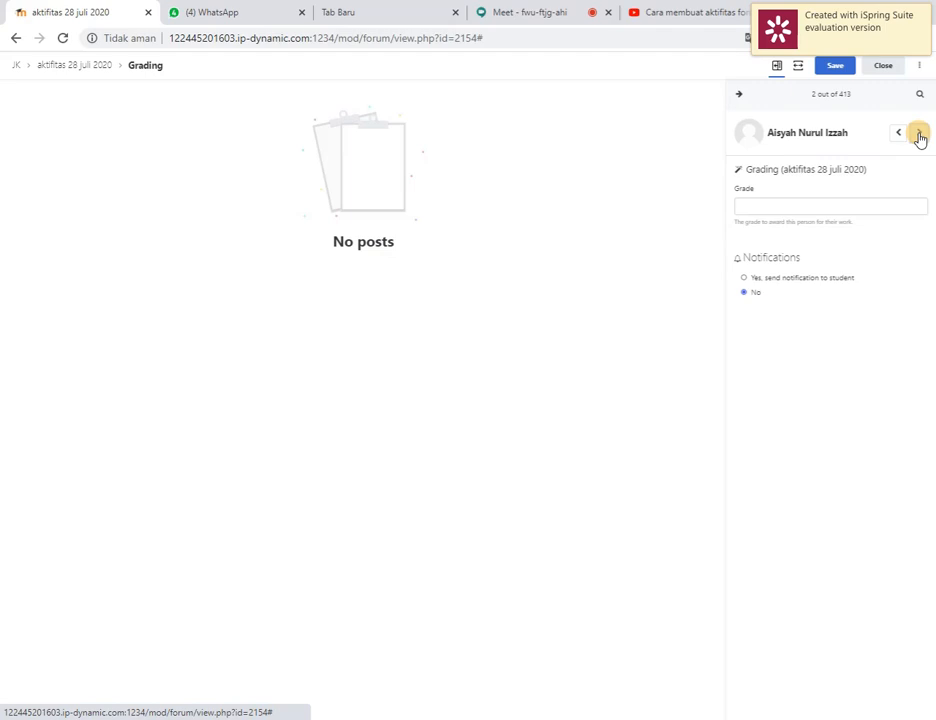
{"action": "left_click", "coordinate": [919, 136]}
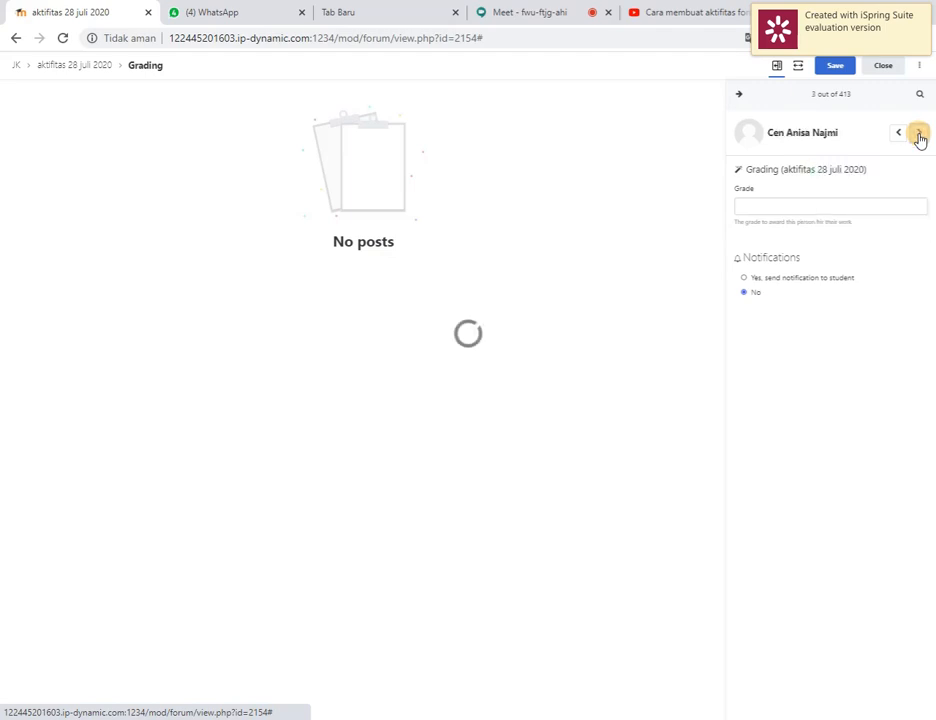
{"action": "left_click", "coordinate": [919, 136]}
{"action": "left_click", "coordinate": [919, 136]}
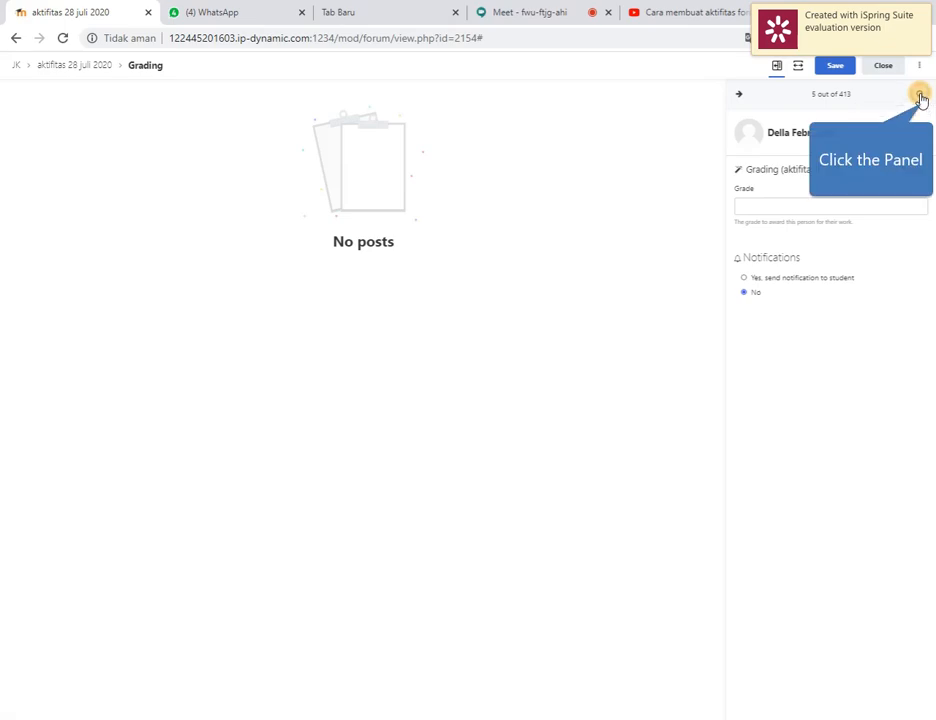
Select Admin User from the participant list, set the forum grade to 85 and save it
{"action": "left_click", "coordinate": [920, 98]}
{"action": "mouse_move", "coordinate": [930, 130]}
{"action": "left_mouse_down"}
{"action": "mouse_move", "coordinate": [928, 470]}
{"action": "mouse_move", "coordinate": [910, 571]}
{"action": "mouse_move", "coordinate": [930, 119]}
{"action": "left_mouse_up"}
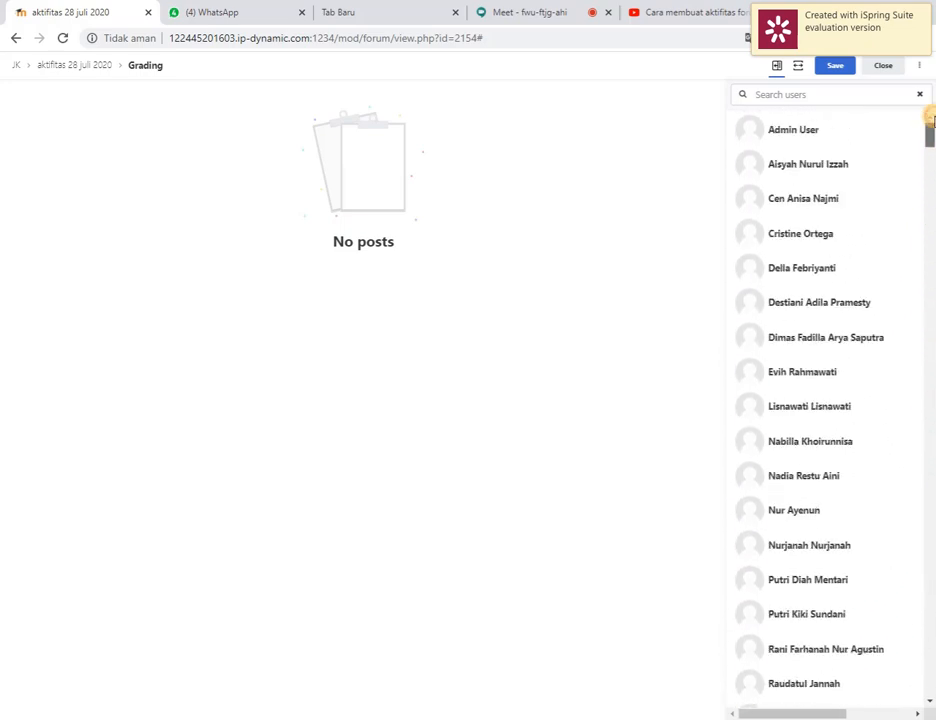
{"action": "left_click", "coordinate": [793, 136]}
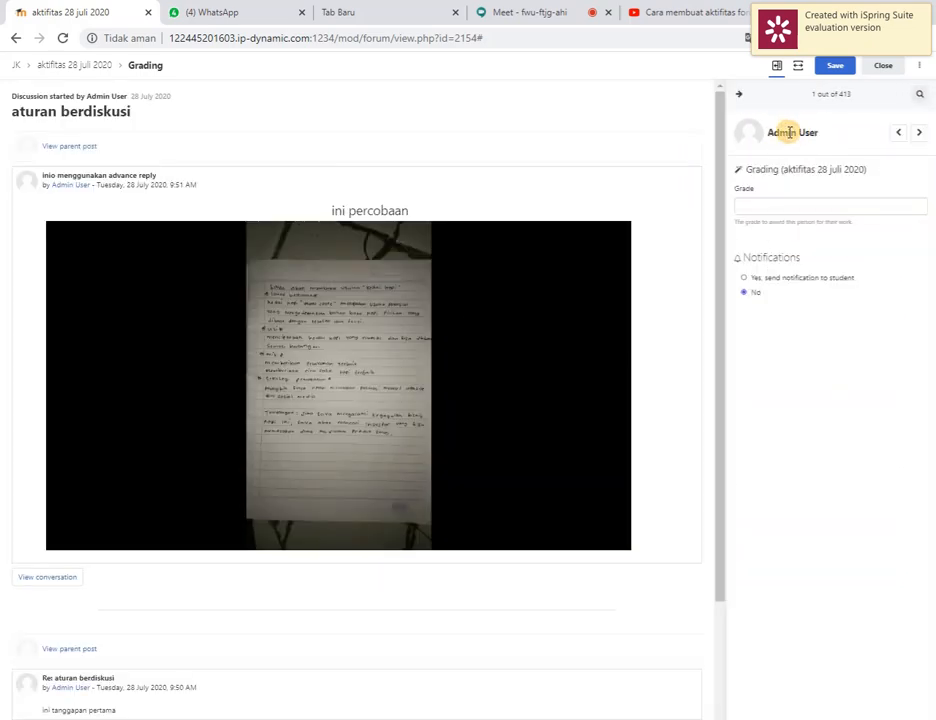
{"action": "left_click", "coordinate": [770, 203]}
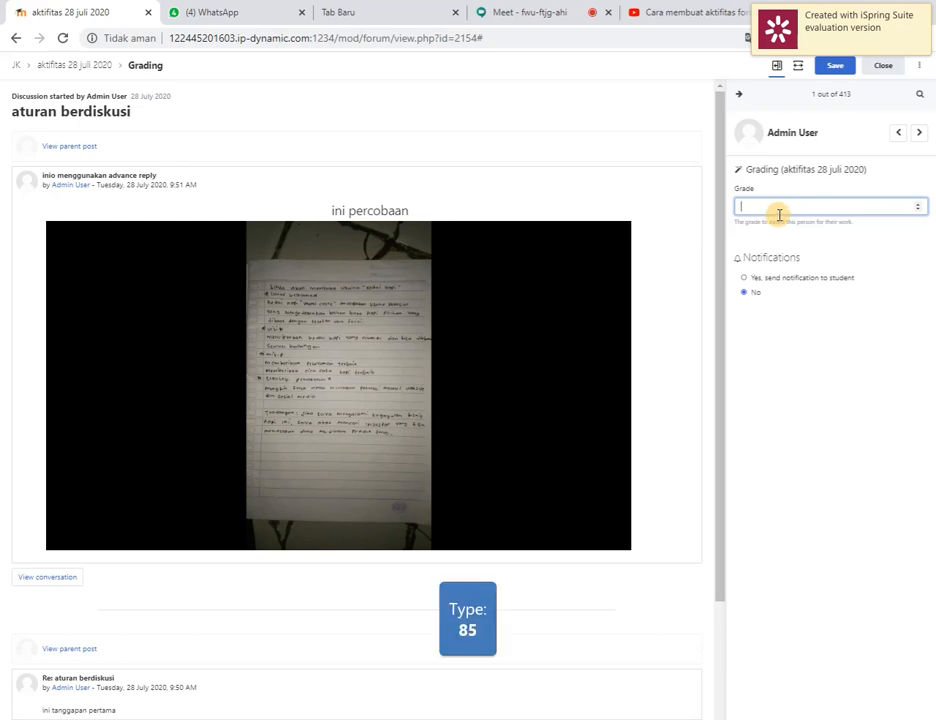
{"action": "type", "text": "85"}
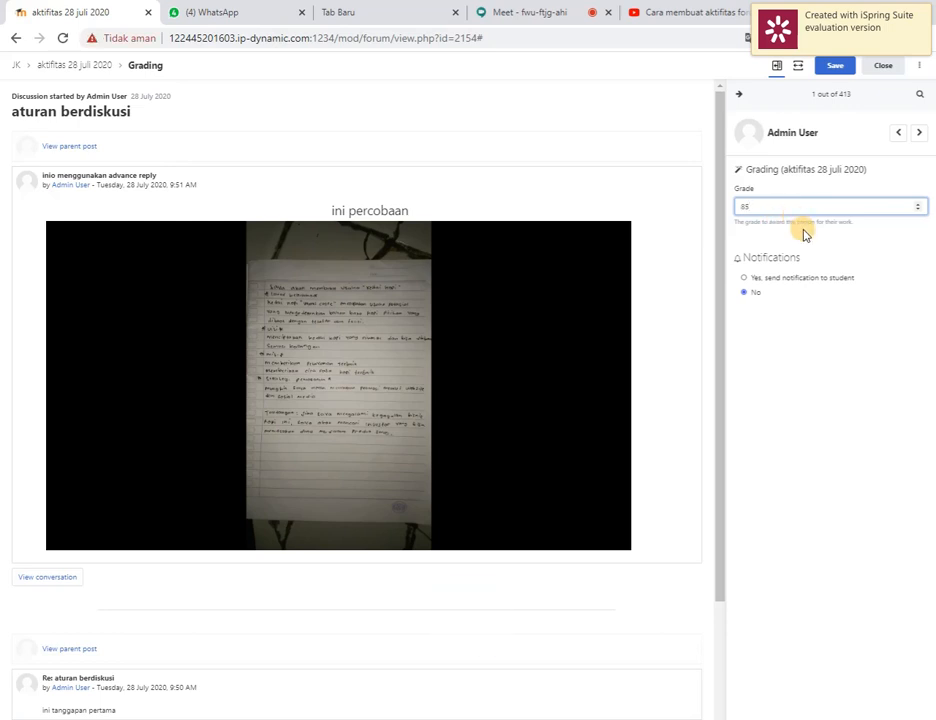
{"action": "left_click", "coordinate": [838, 67]}
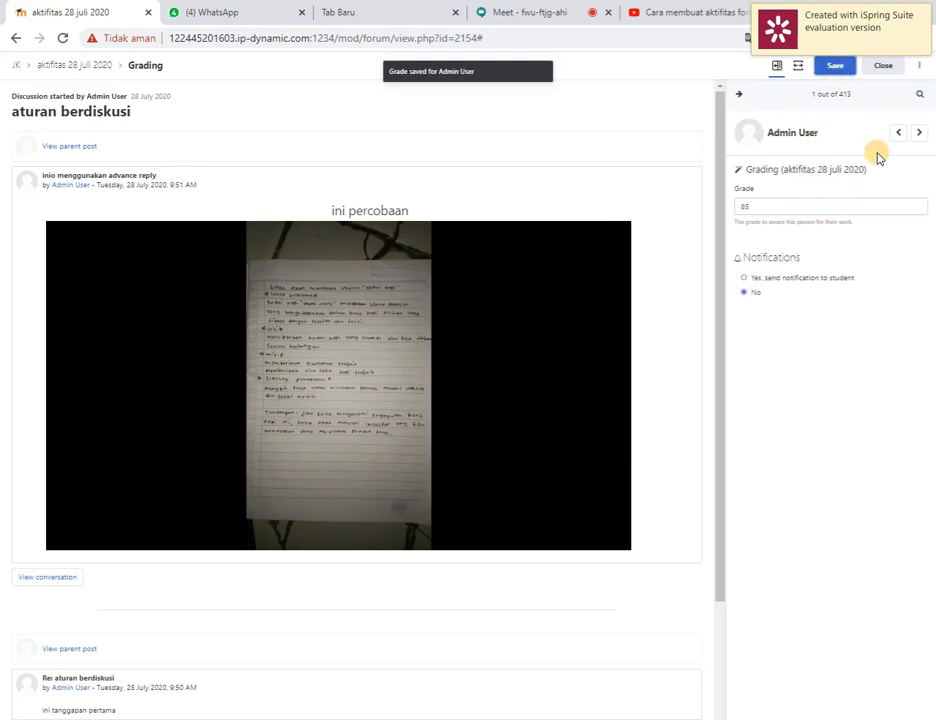
Go to the next participant and open the grade for entry
{"action": "left_click", "coordinate": [917, 133]}
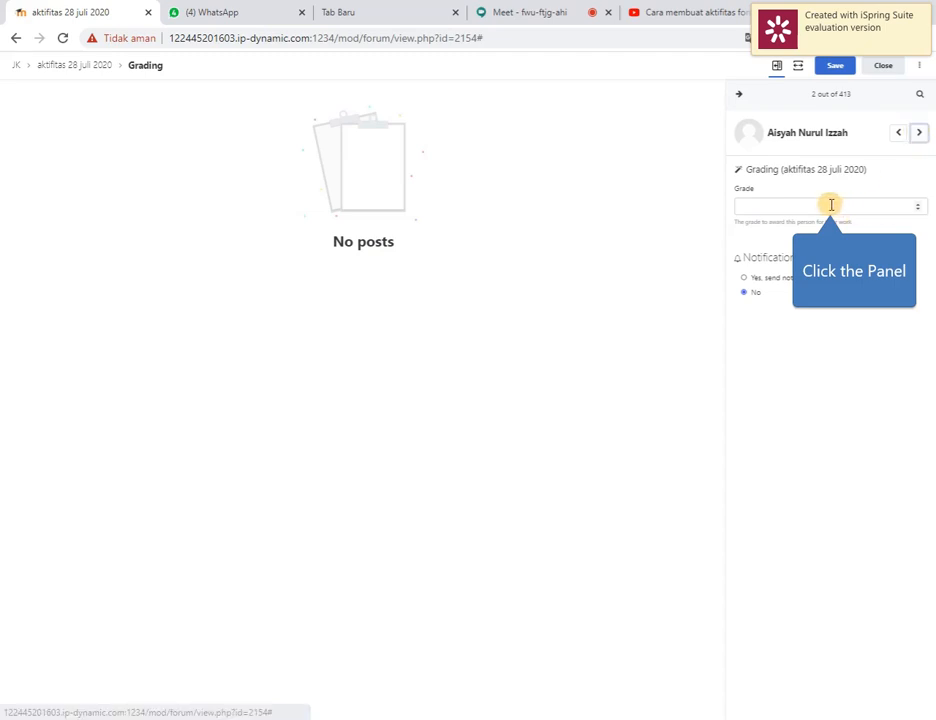
{"action": "left_click", "coordinate": [831, 205]}
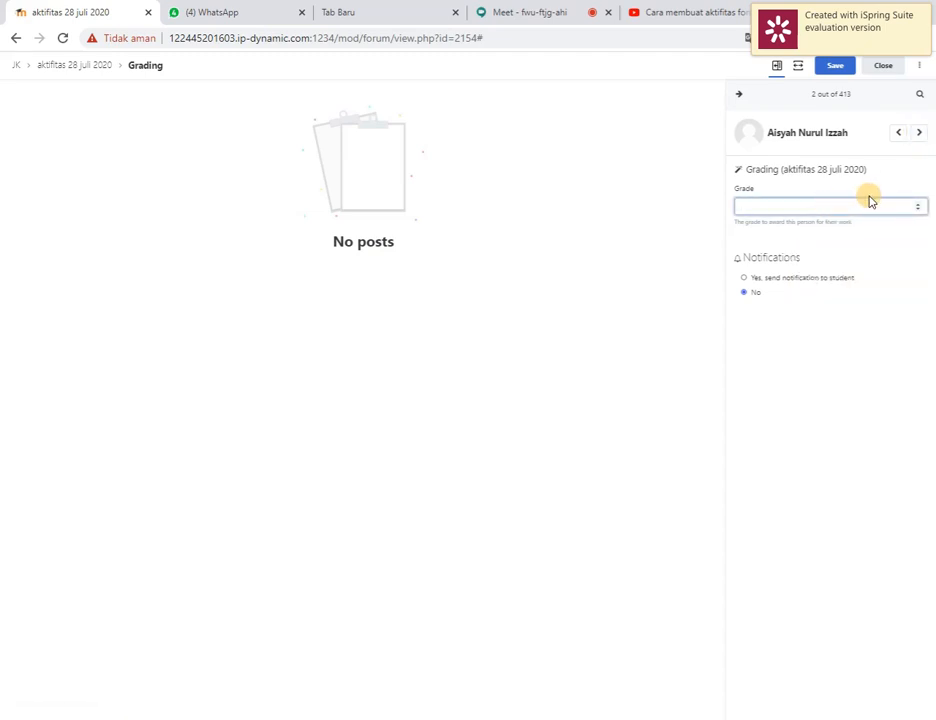